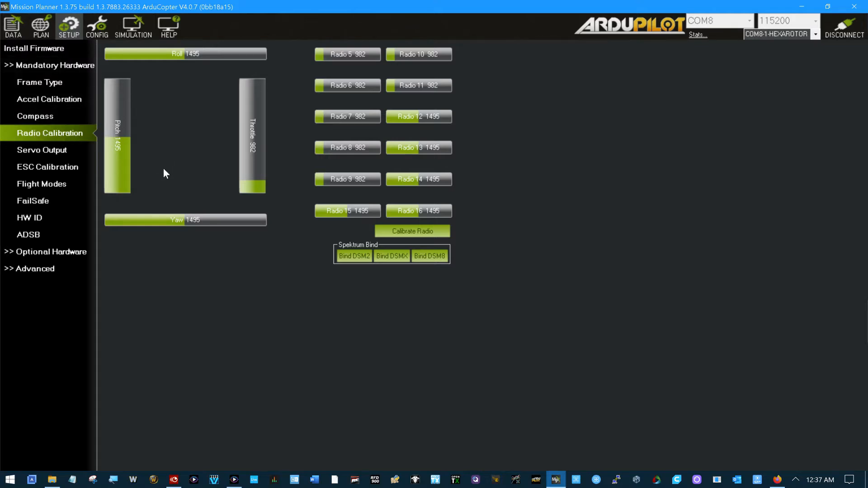
Step: Calibrate the radio by recording the stick and switch limits, and finish after acknowledging the detected channel ranges
click(410, 230)
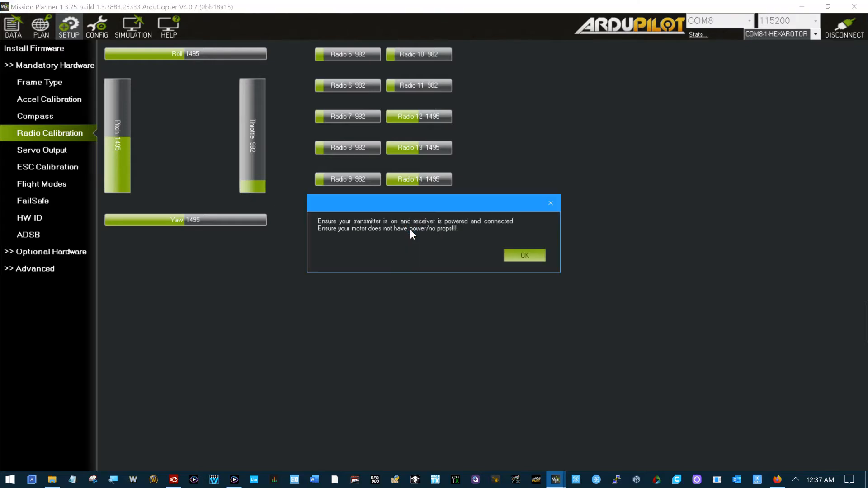
click(522, 255)
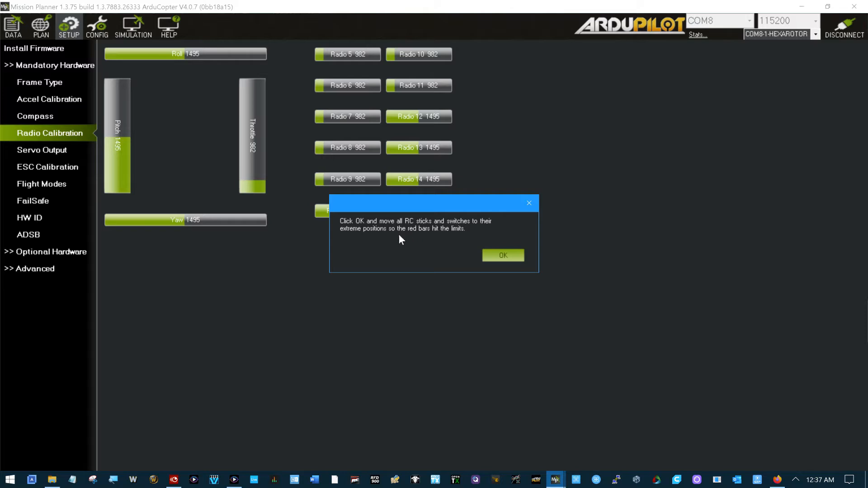
click(505, 256)
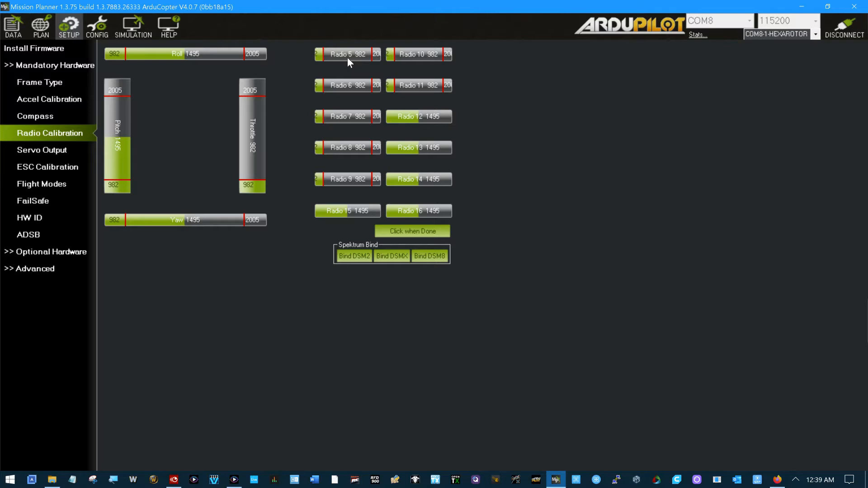
click(406, 232)
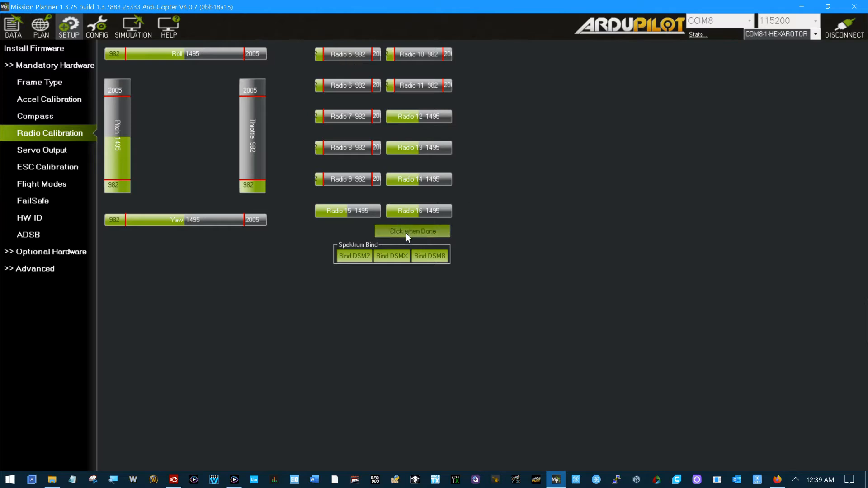
click(542, 251)
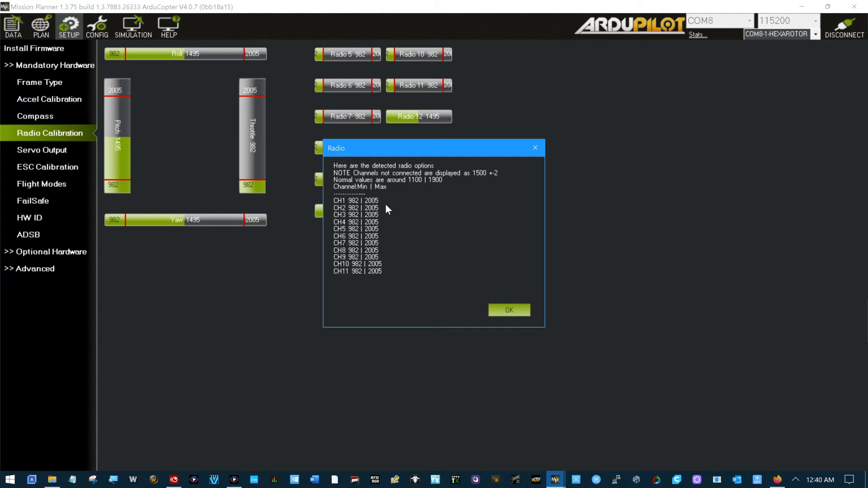
click(509, 311)
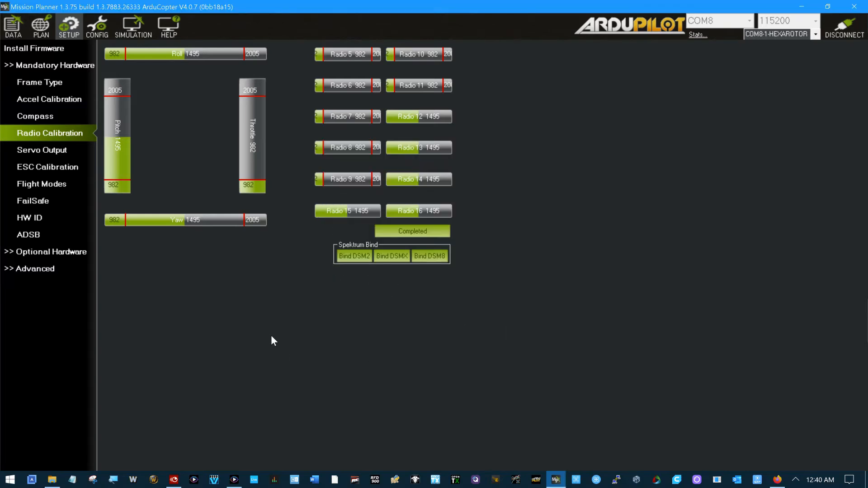
Step: Review the ESC type options in the ESC calibration settings, keeping Normal, and look over the radio calibration ranges again
click(62, 168)
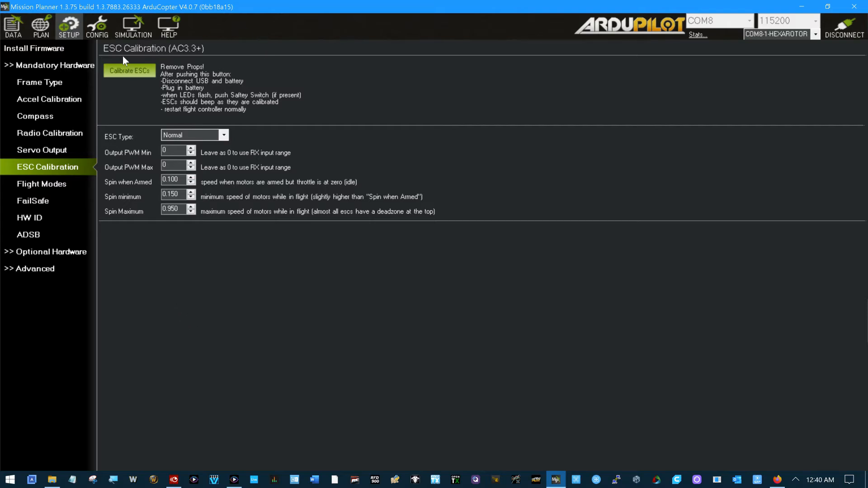
click(222, 137)
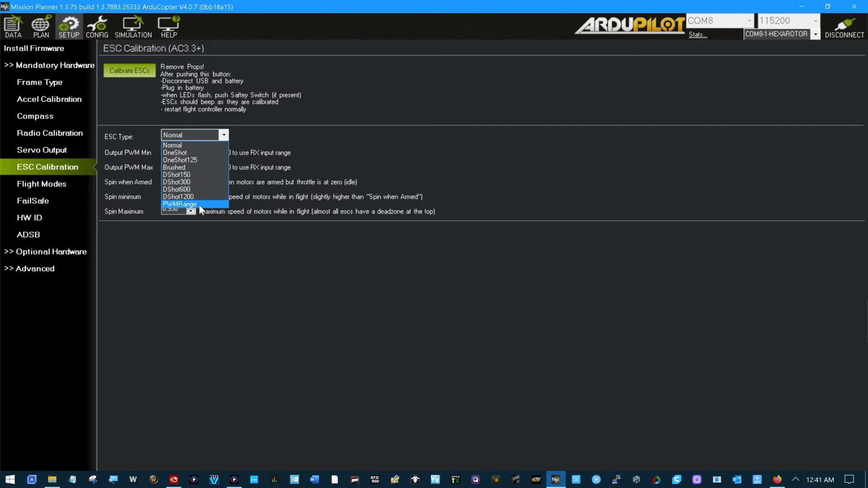
click(192, 144)
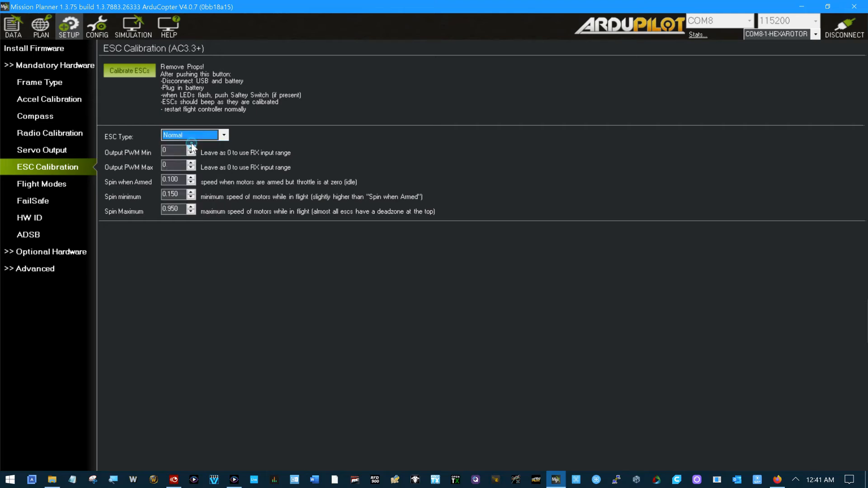
click(224, 137)
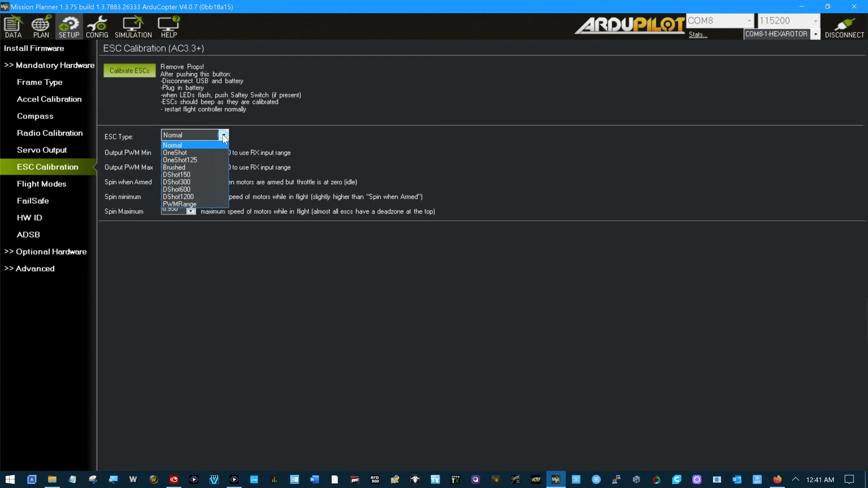
click(200, 146)
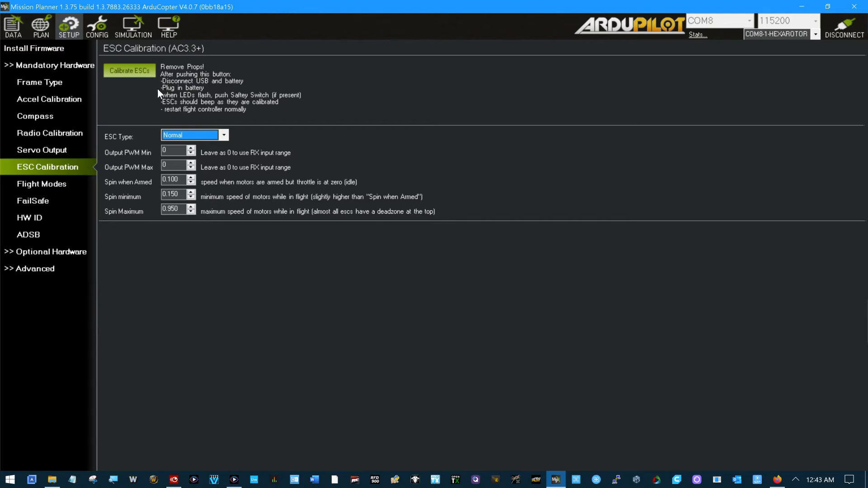
click(63, 133)
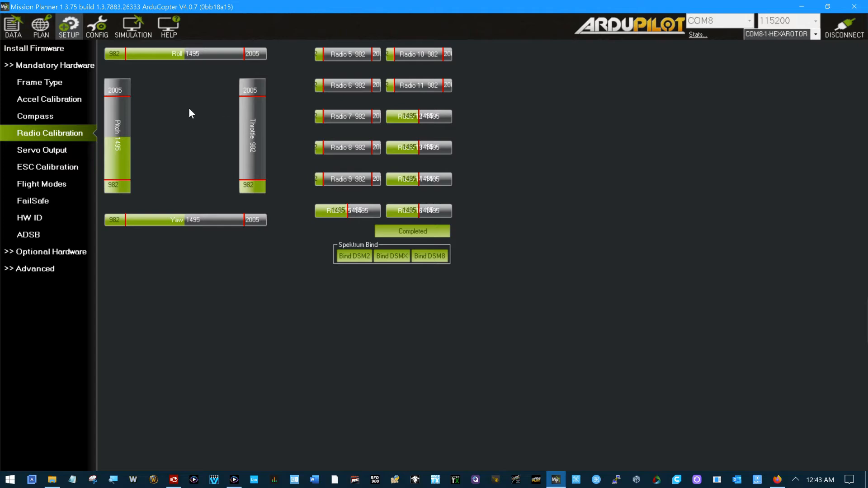
Step: Set the ESC calibration values to Output PWM Max 6, Spin when Armed 0.130, Spin minimum 0.140 and Spin Maximum 0.960
click(72, 167)
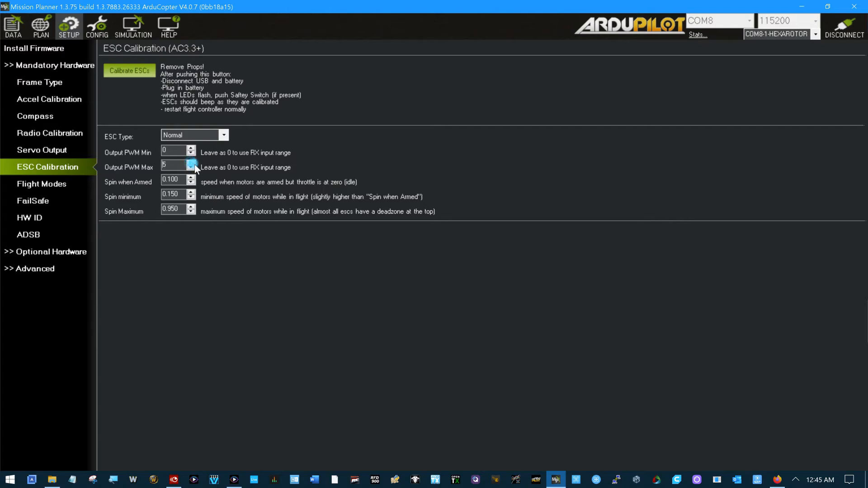
click(191, 177)
click(191, 177)
click(191, 177)
click(191, 197)
click(191, 211)
click(191, 206)
click(191, 207)
click(223, 135)
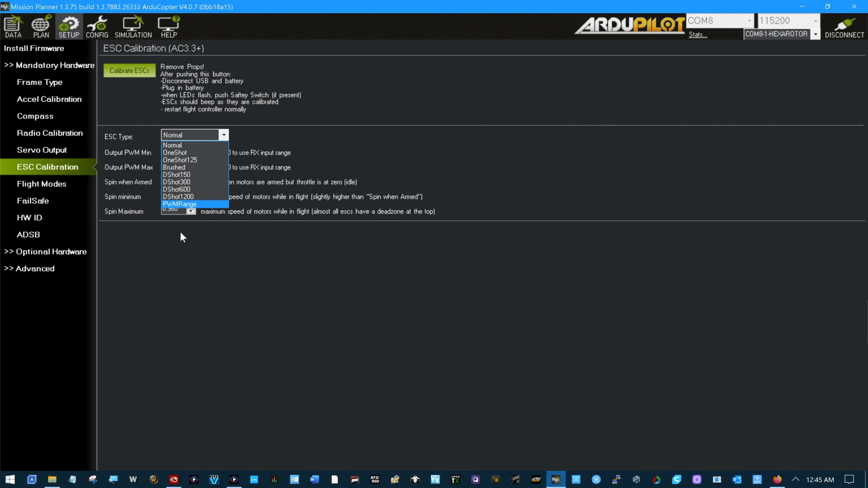
click(403, 122)
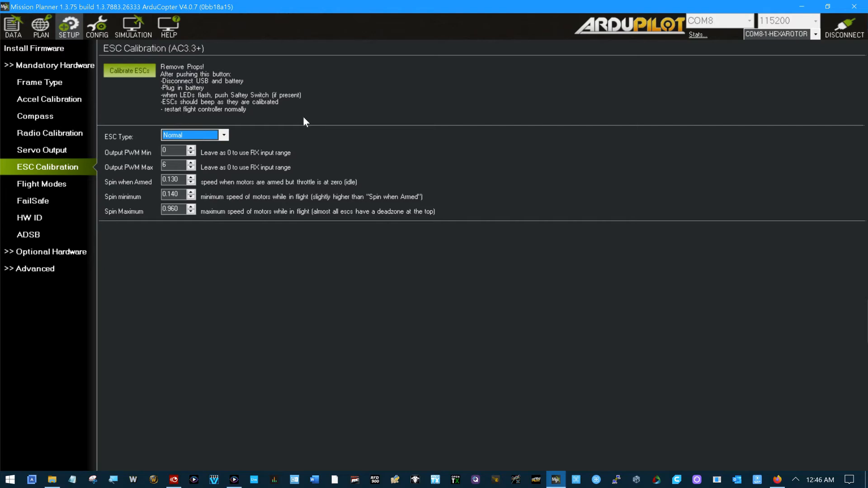
Step: Disconnect the flight controller and upload the Plane 4.1.0 OFFICIAL firmware for the MatekH743 platform
click(13, 27)
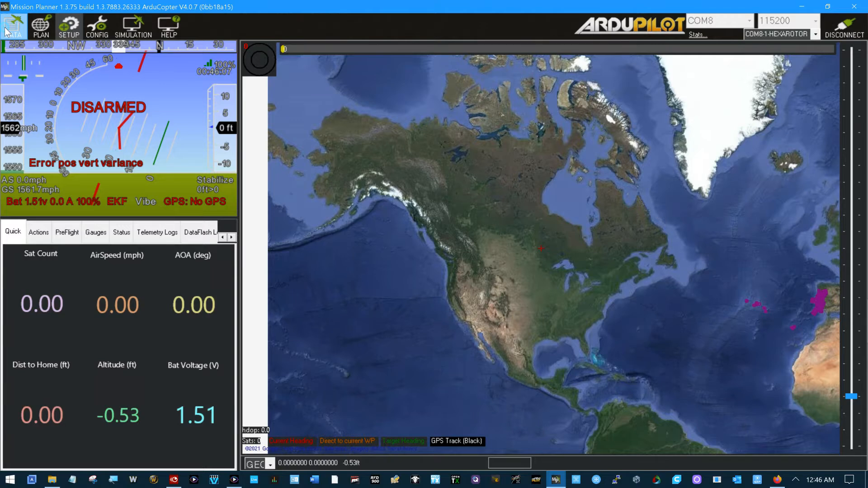
click(834, 34)
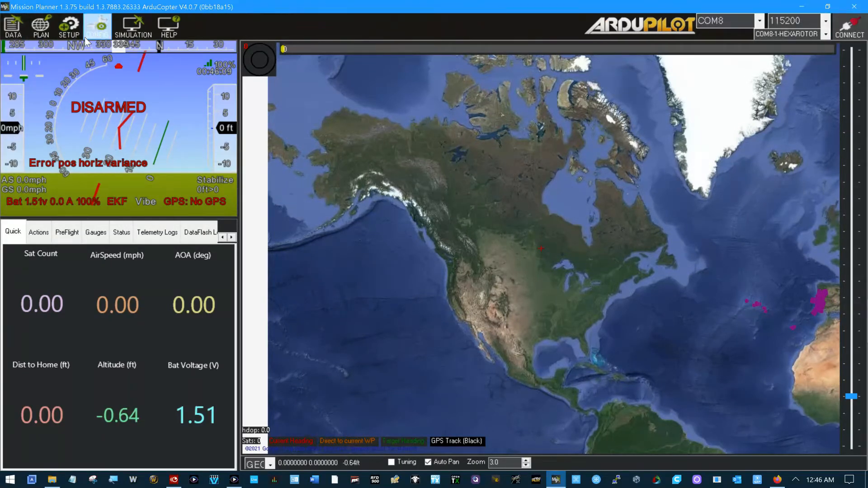
click(73, 28)
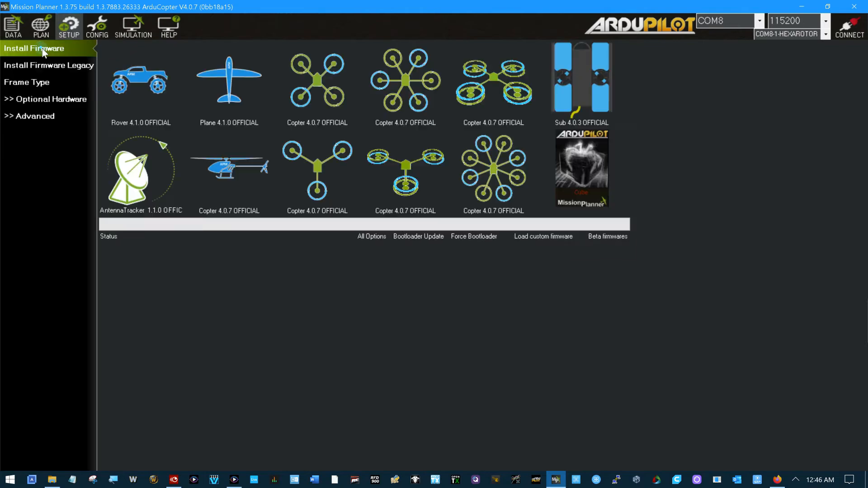
click(230, 79)
click(467, 264)
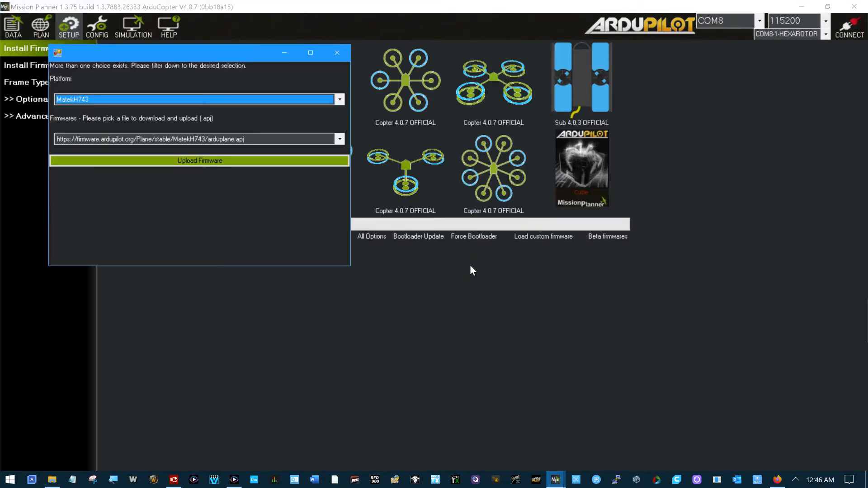
click(205, 161)
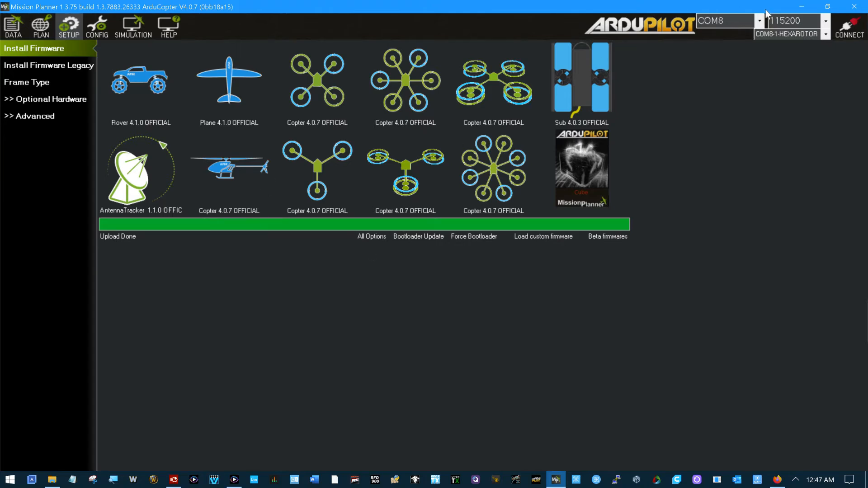
Step: Connect to the flight controller over the COM25 ArduPilot MAVLink port at 115200 baud
click(759, 22)
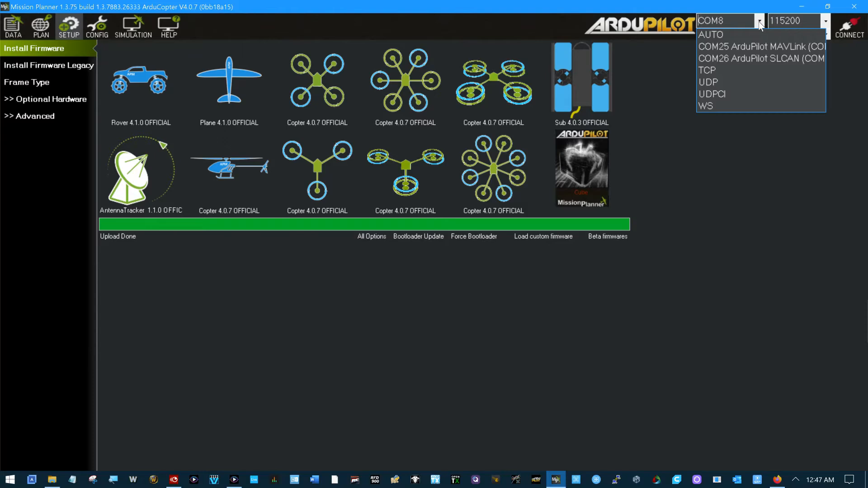
click(750, 47)
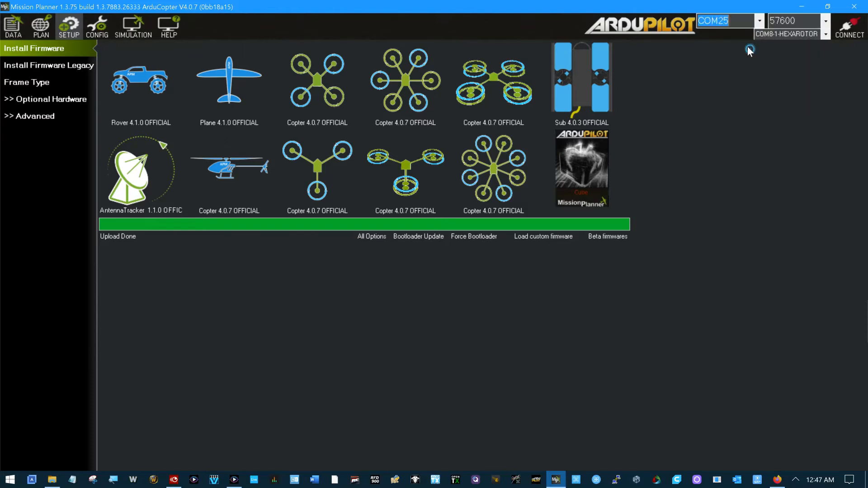
click(824, 21)
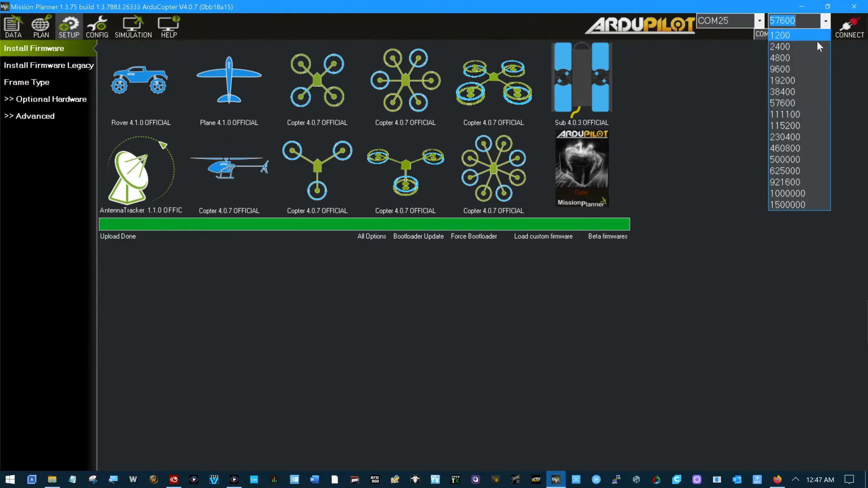
click(813, 126)
click(846, 27)
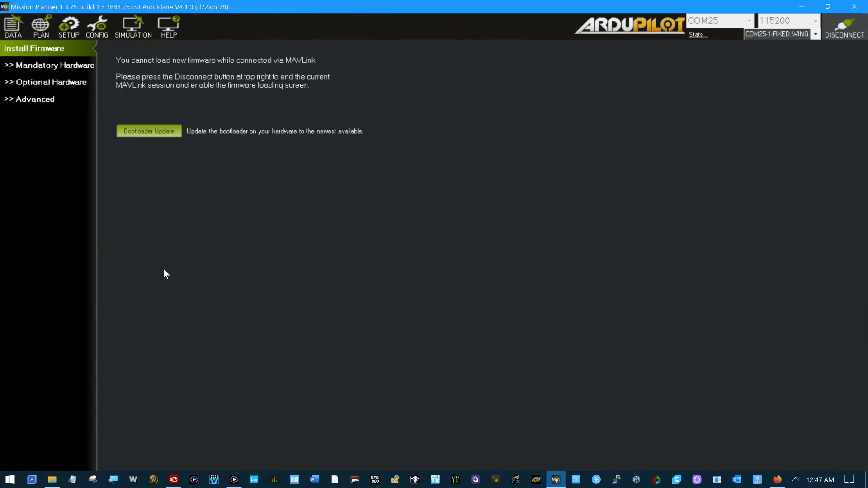
Step: Open the ESC calibration settings under the plane firmware and try to start the ESC calibration and choose an ESC type
click(10, 66)
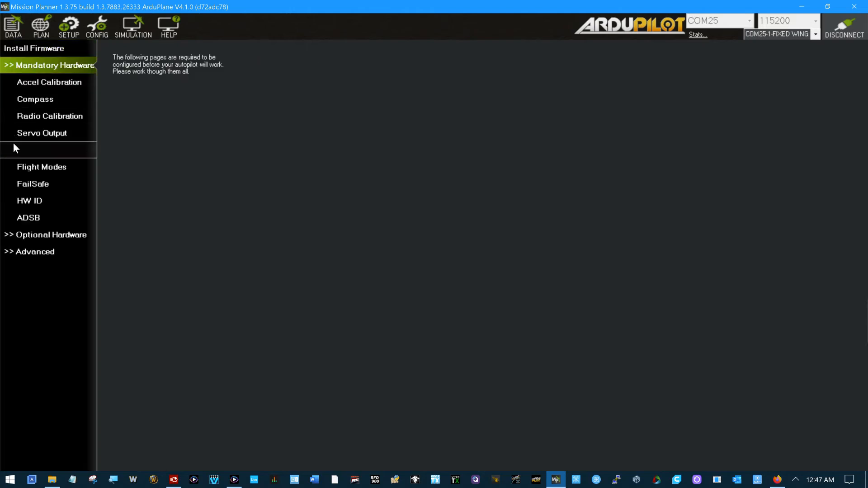
click(22, 151)
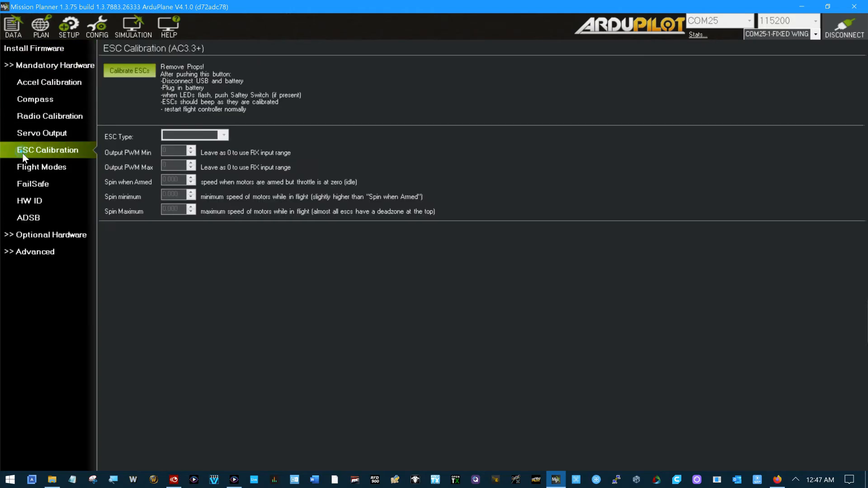
click(130, 71)
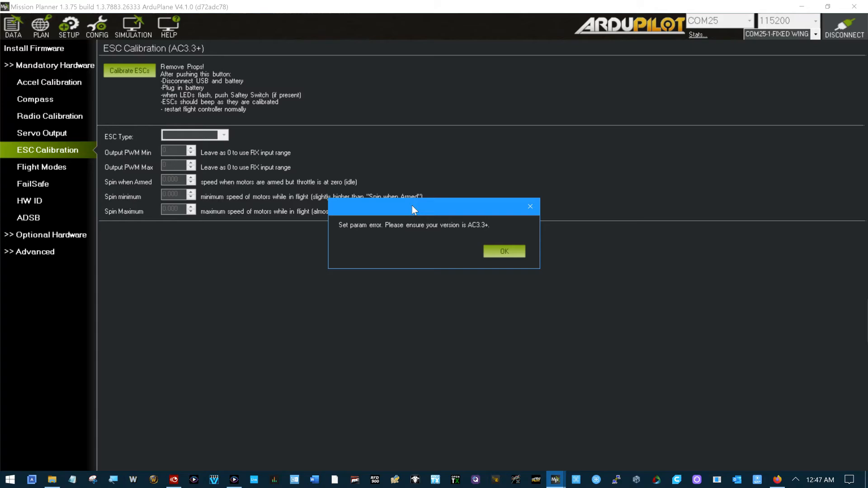
click(496, 247)
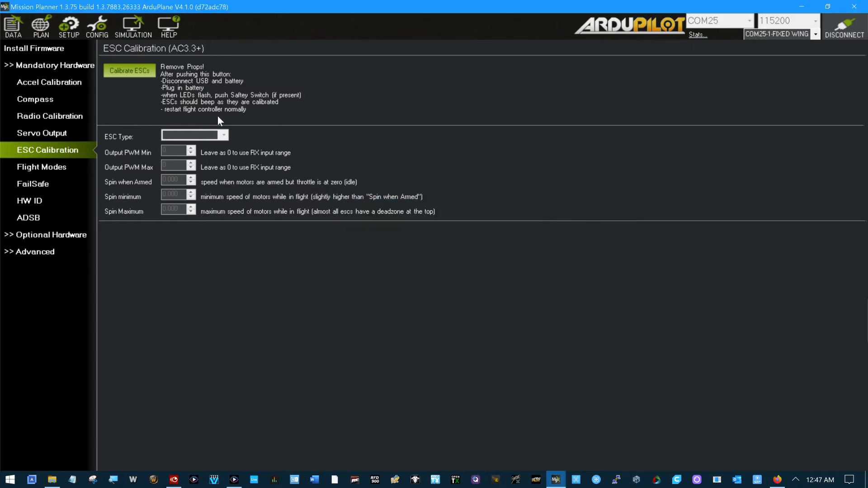
click(219, 136)
click(123, 74)
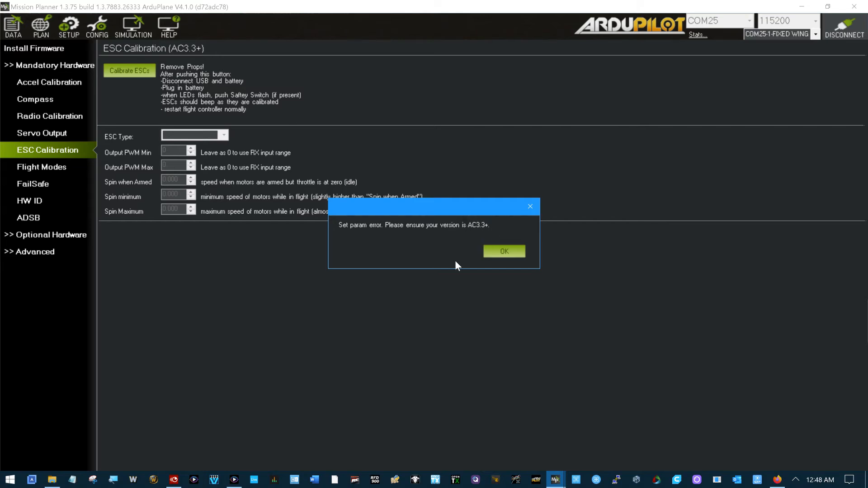
click(500, 253)
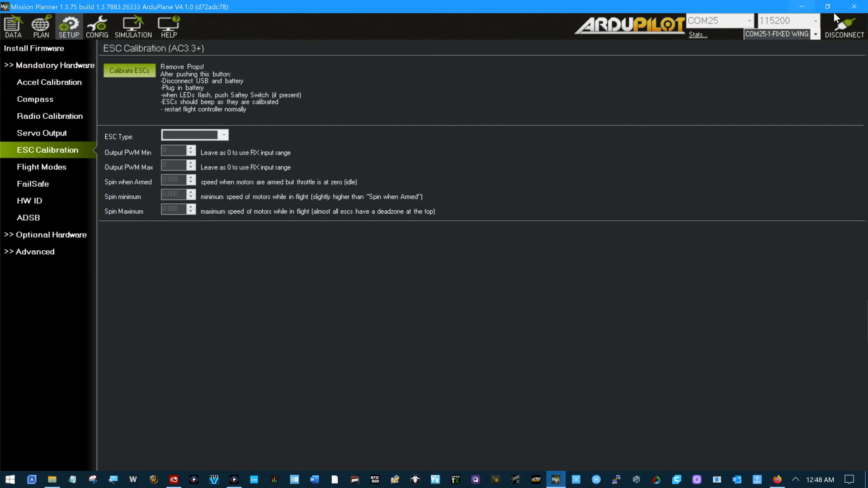
Step: Disconnect the flight controller and upload the quadcopter Copter 4.0.7 OFFICIAL firmware
click(845, 26)
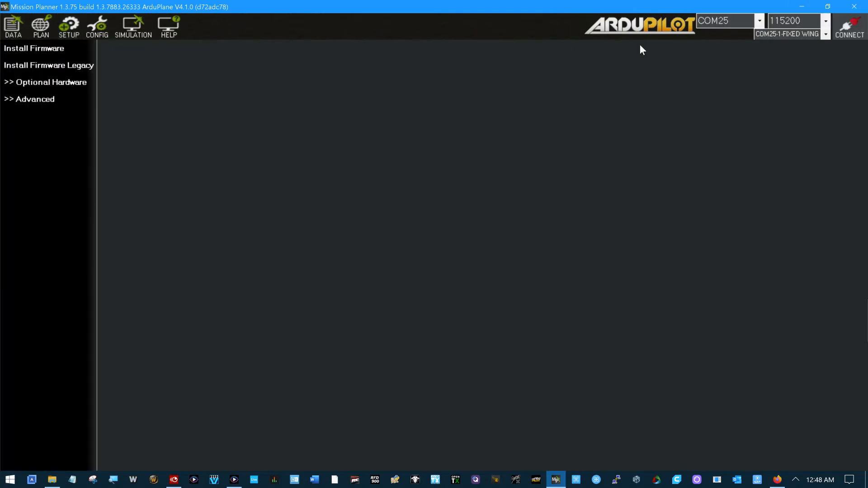
click(32, 49)
click(323, 85)
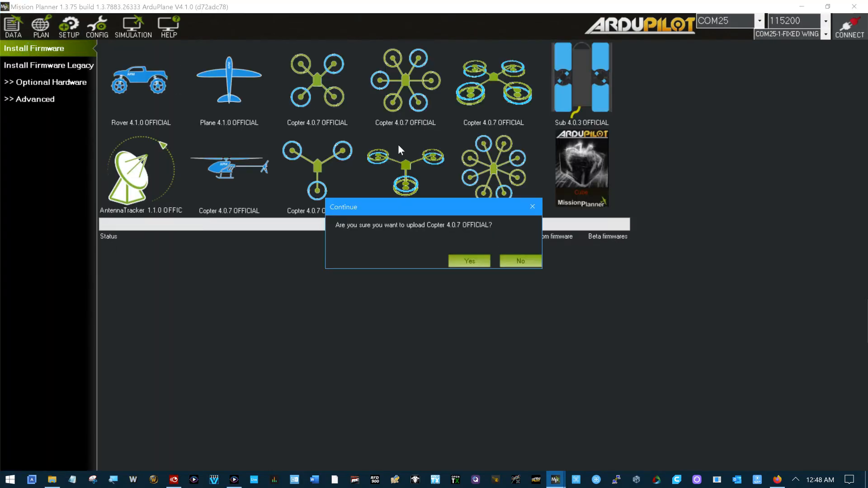
click(467, 262)
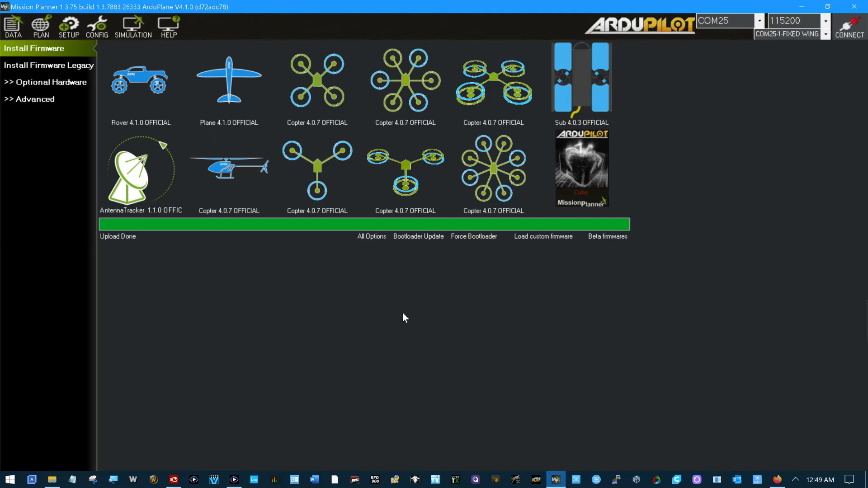
Step: Connect to the flight controller on COM8 at 115200 baud and open the mandatory hardware setup
click(759, 22)
click(712, 248)
click(759, 21)
click(726, 239)
click(759, 20)
click(748, 45)
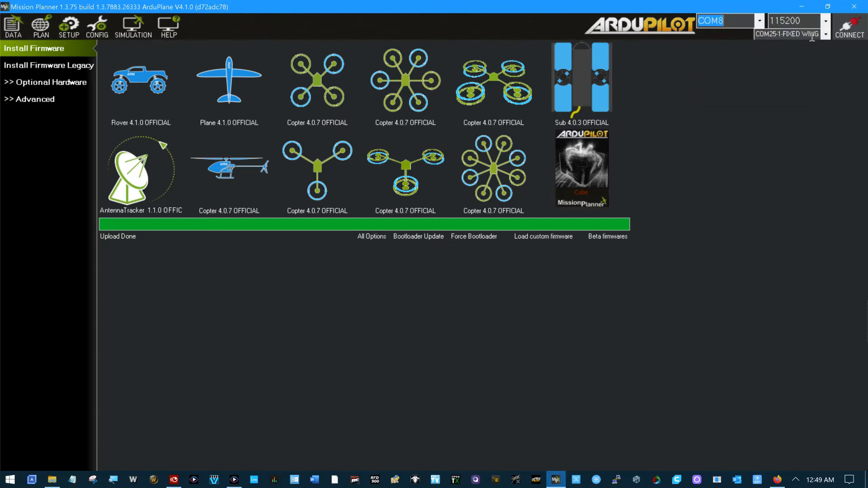
click(849, 28)
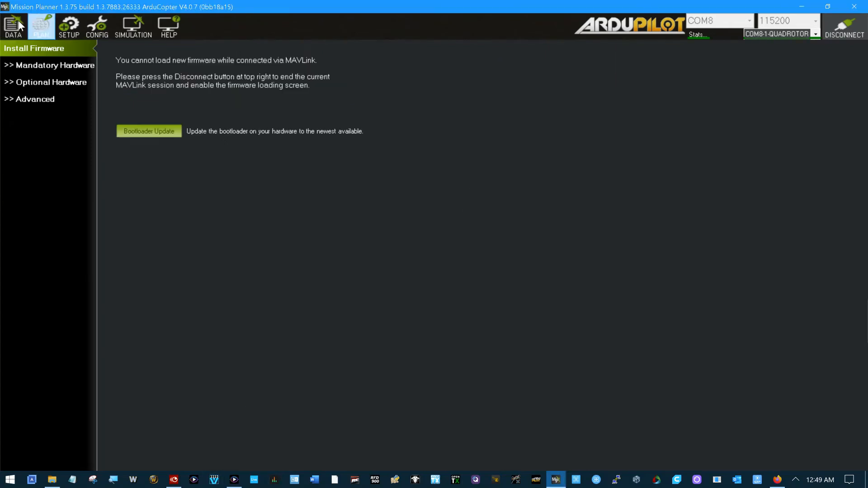
click(16, 65)
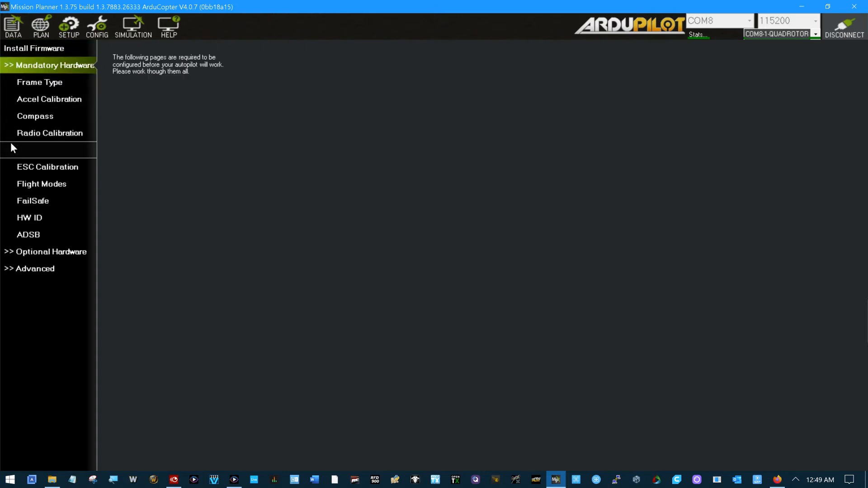
Step: Open the ESC calibration settings and try the DShot150 and Brushed ESC types, finishing with PWMRange
click(17, 166)
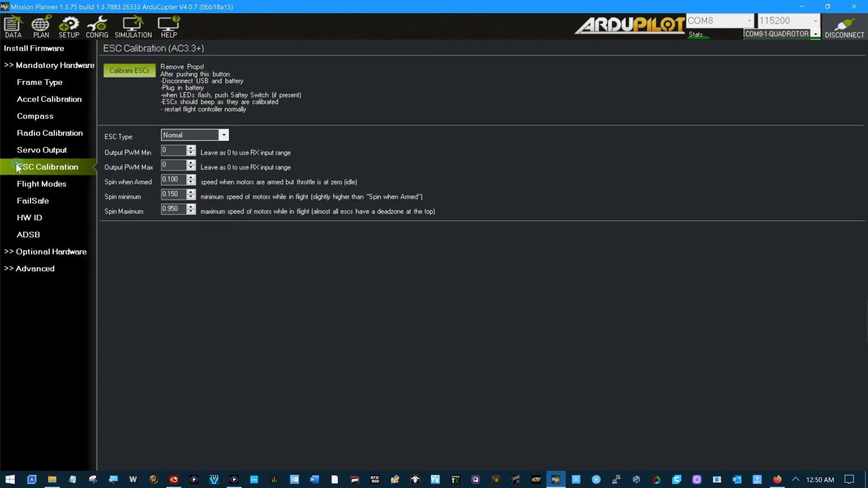
click(224, 136)
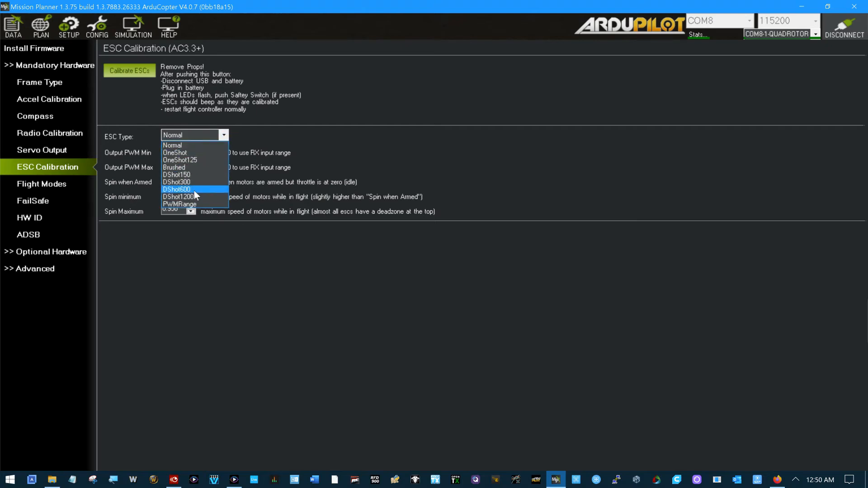
click(192, 175)
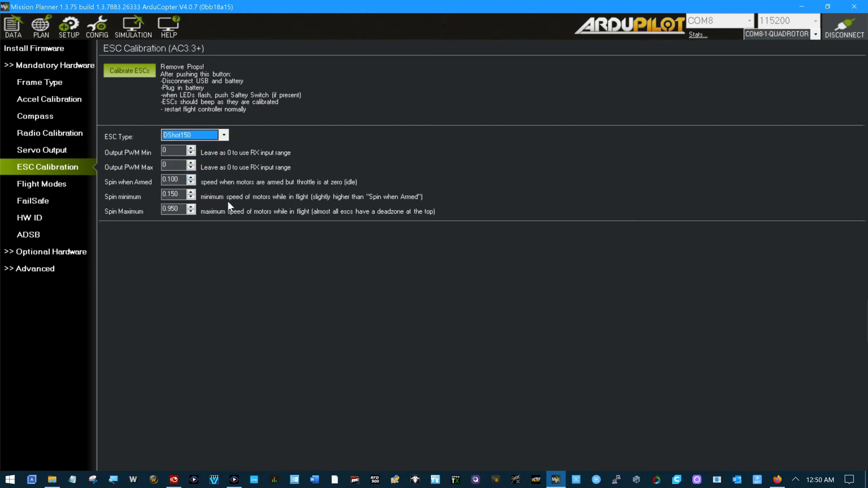
click(215, 137)
click(211, 165)
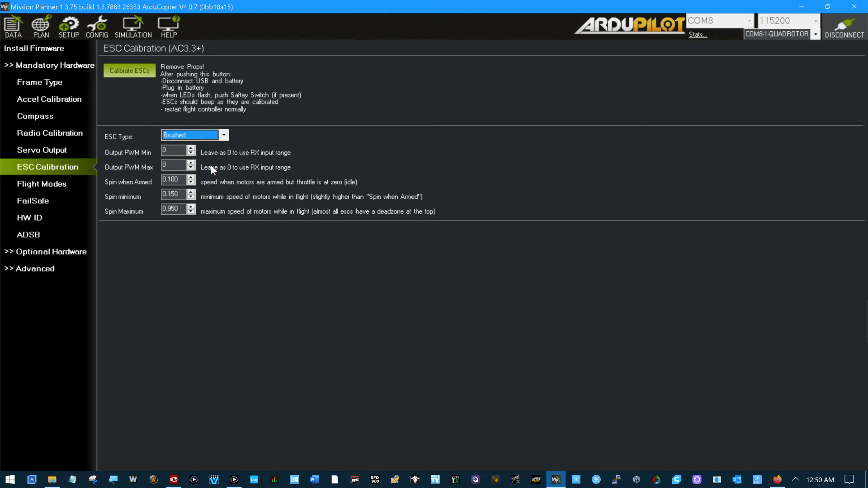
click(224, 135)
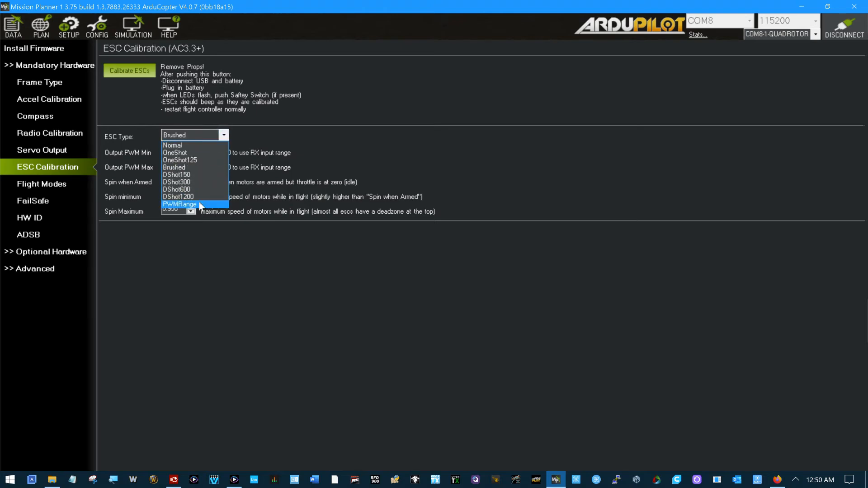
click(200, 204)
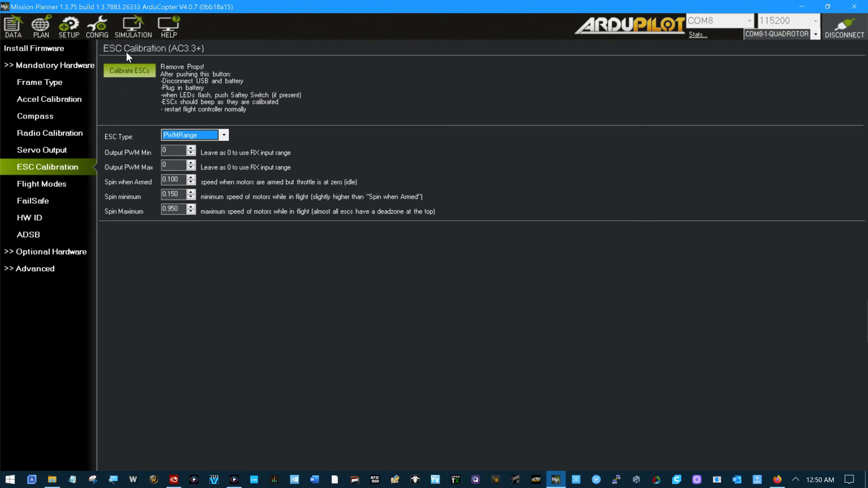
Step: Disconnect the flight controller and upload the Plane 4.1.0 OFFICIAL firmware for the MatekH743 platform
click(855, 37)
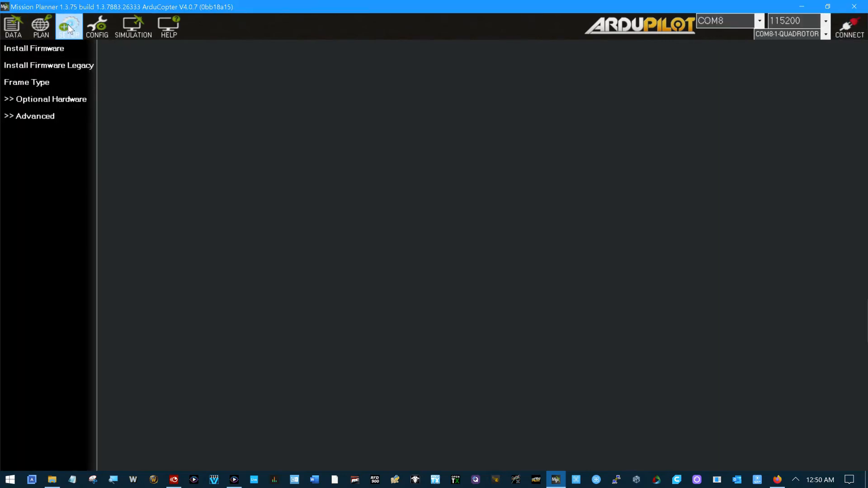
click(53, 49)
click(215, 83)
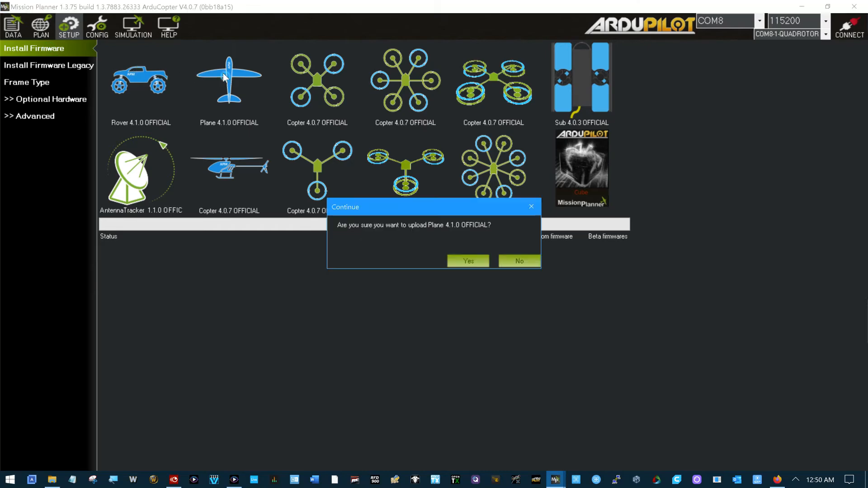
click(468, 262)
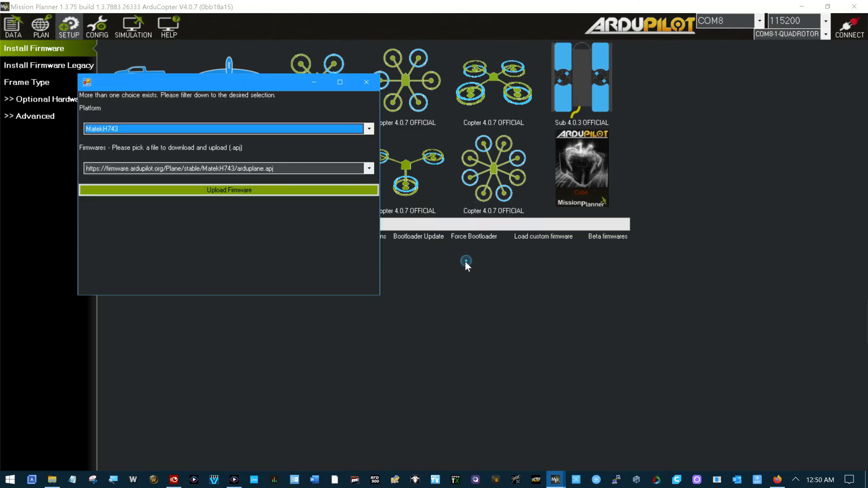
click(302, 191)
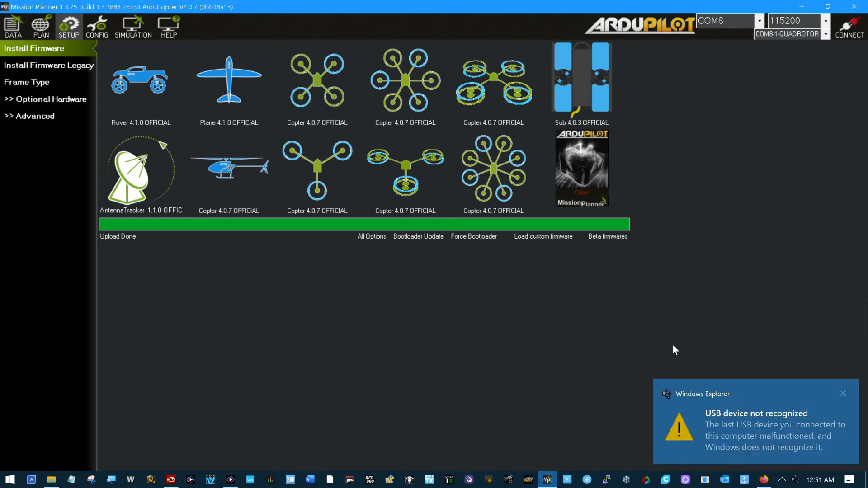
click(843, 393)
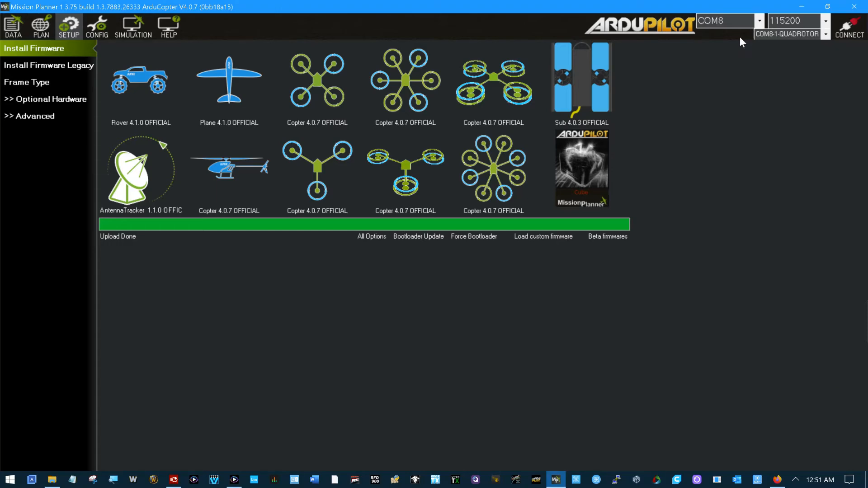
Step: Connect to the flight controller over the COM25 ArduPilot MAVLink port at 115200 baud
click(752, 20)
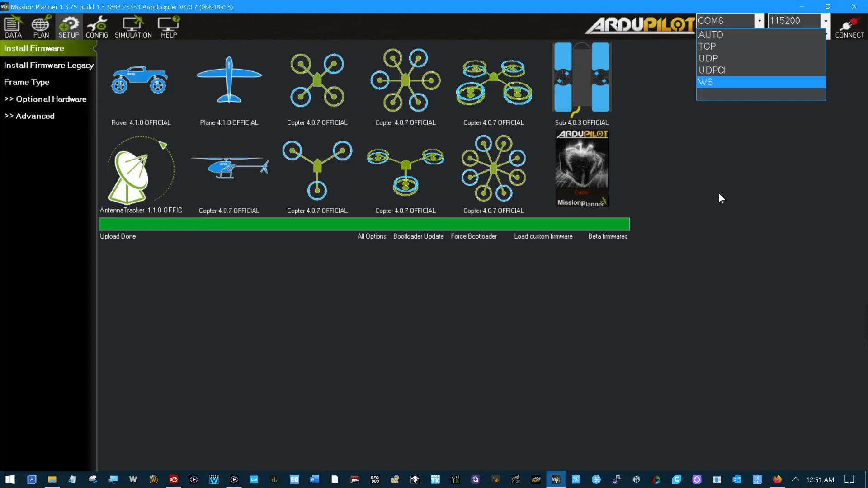
click(728, 220)
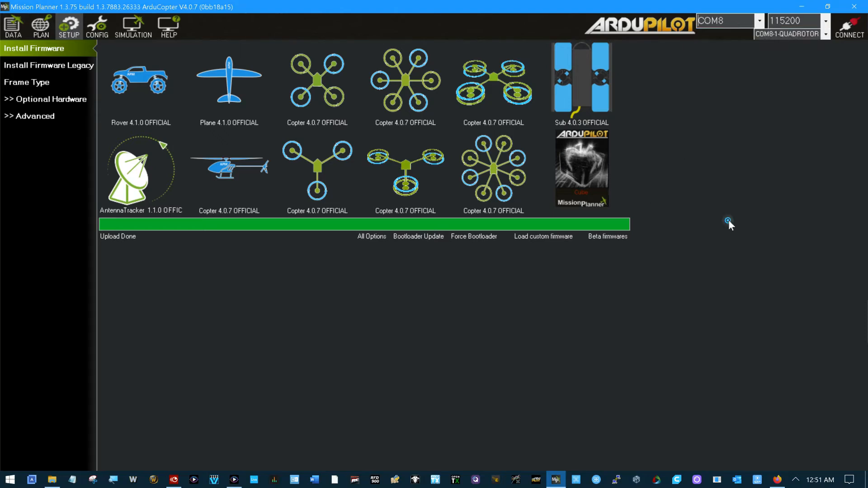
click(761, 21)
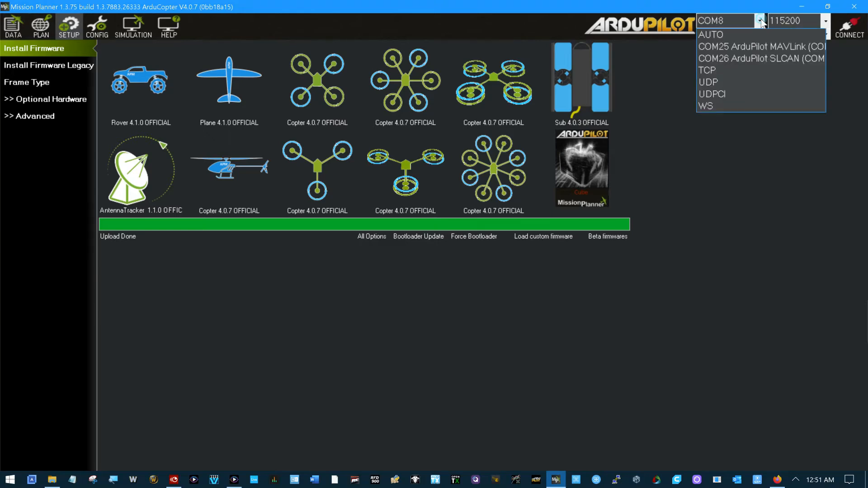
click(746, 49)
click(849, 27)
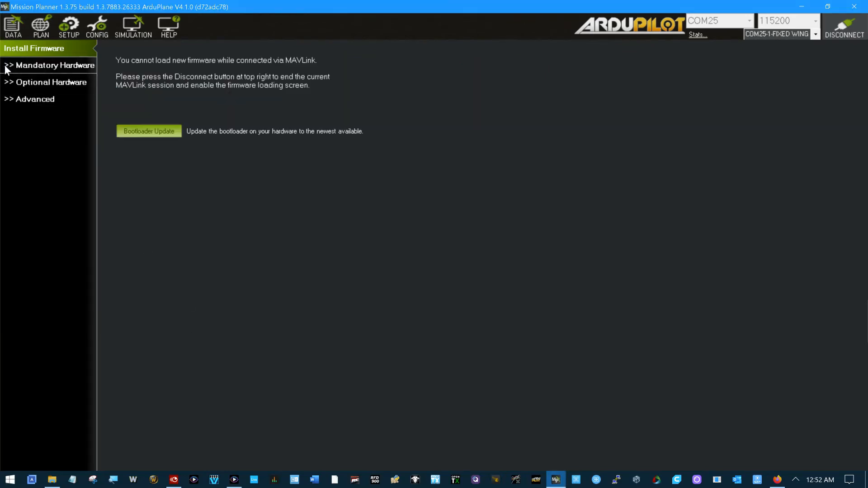
Step: Open the full parameter list and locate the ARMING_CHECK and ARMING_REQUIRE parameters
click(67, 27)
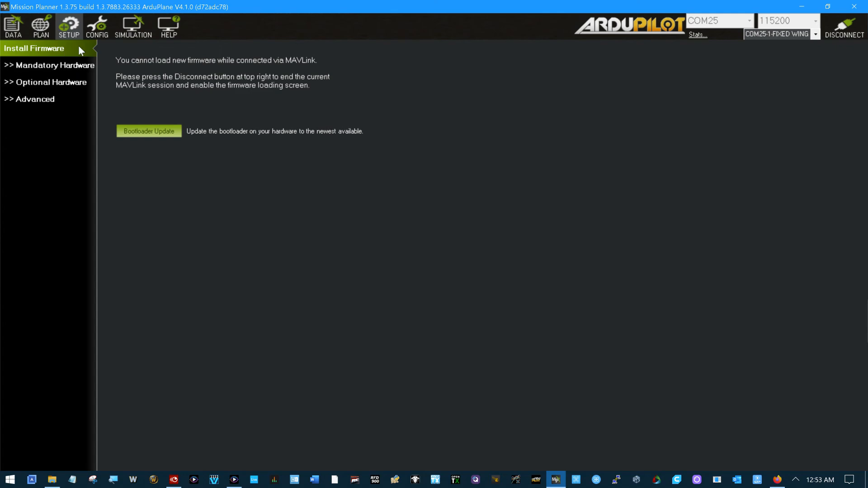
click(99, 27)
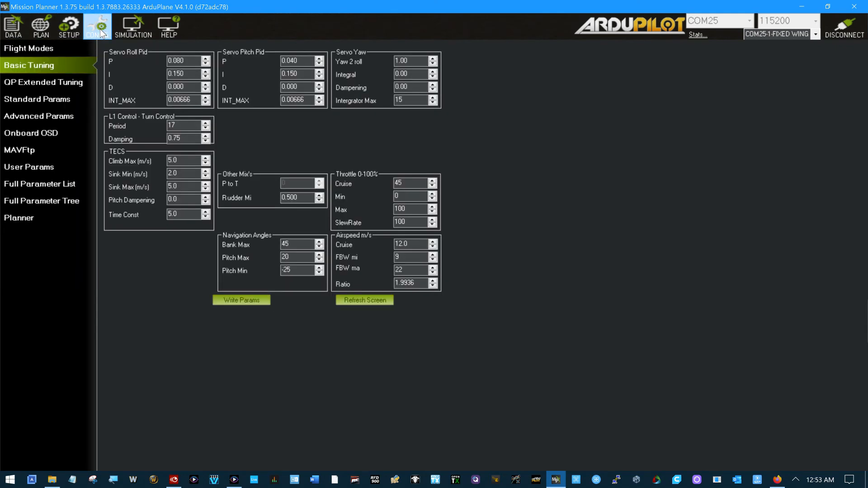
click(71, 184)
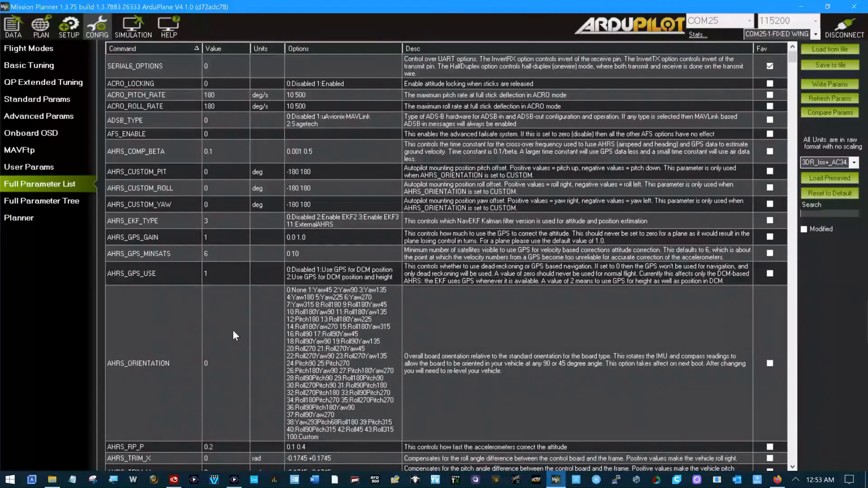
scroll(229, 305, down, 5)
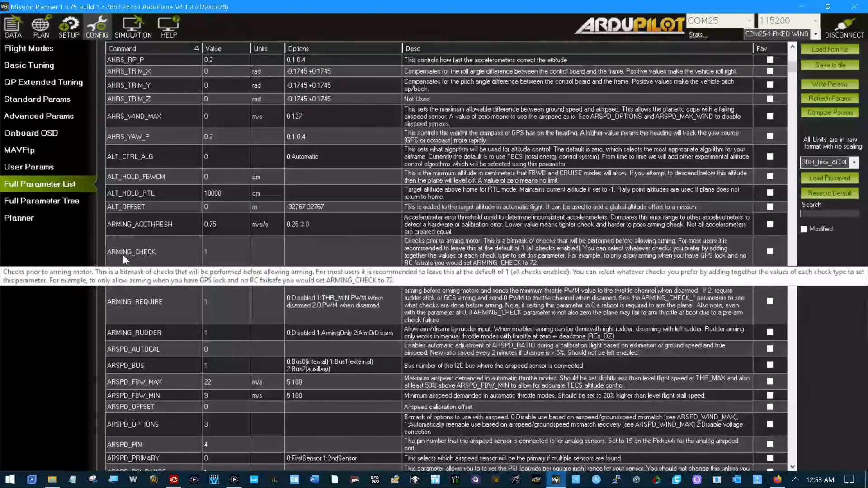
click(208, 252)
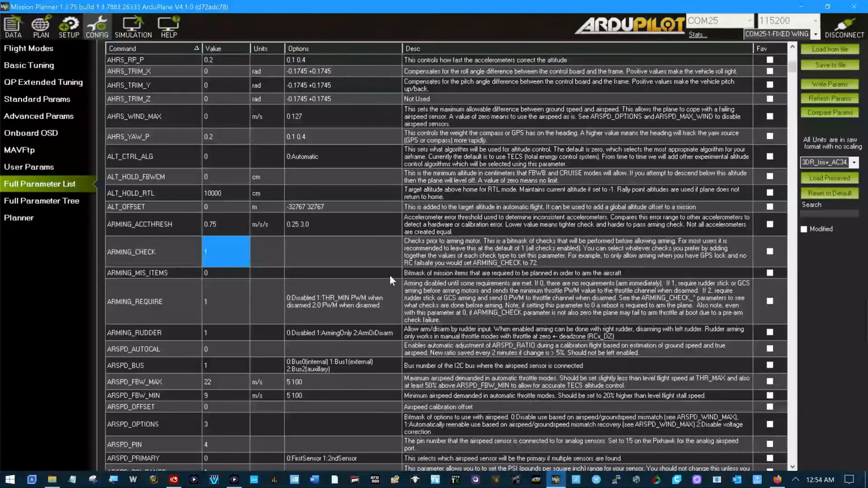
click(208, 307)
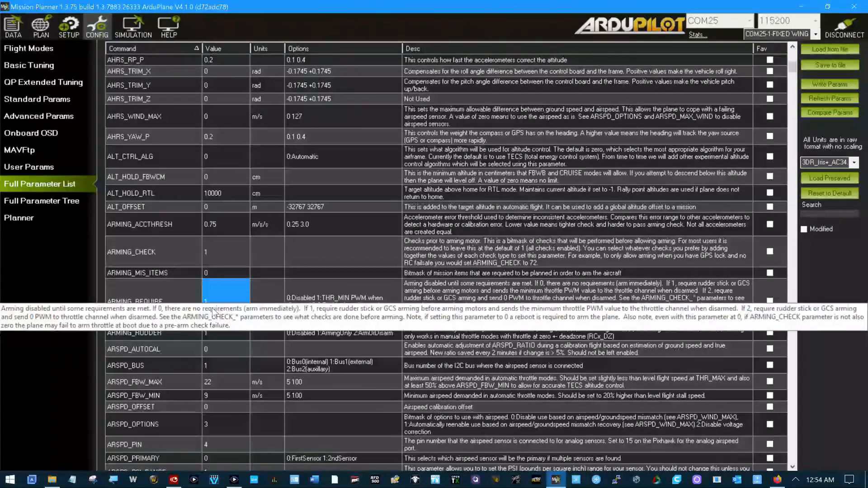
Step: Set ARMING_CHECK to 0 by clearing the All option in its arm checks bitmask, and close the bitmask editor
click(216, 252)
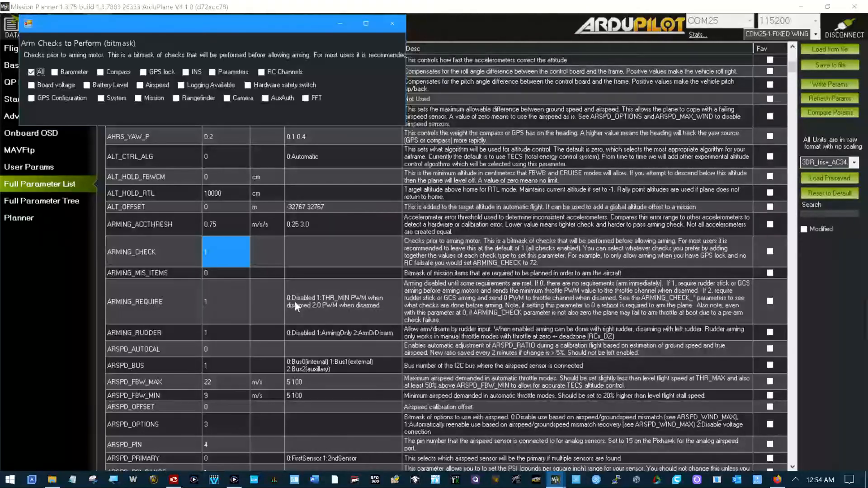
click(207, 253)
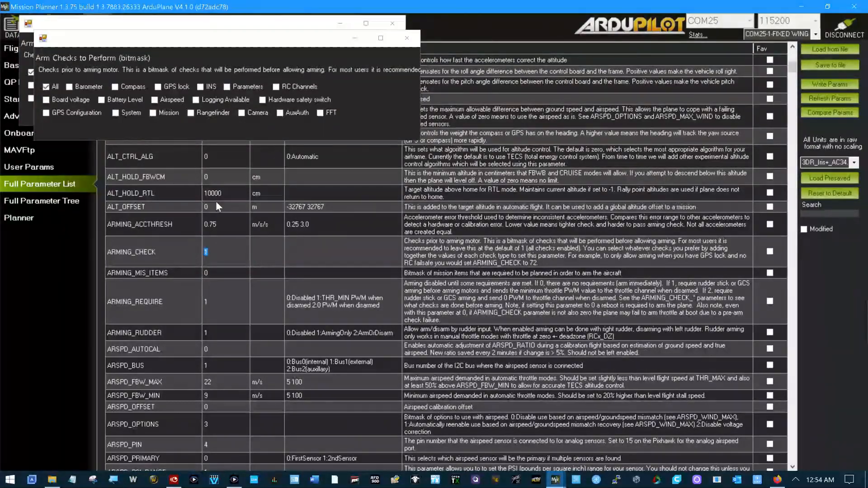
click(407, 38)
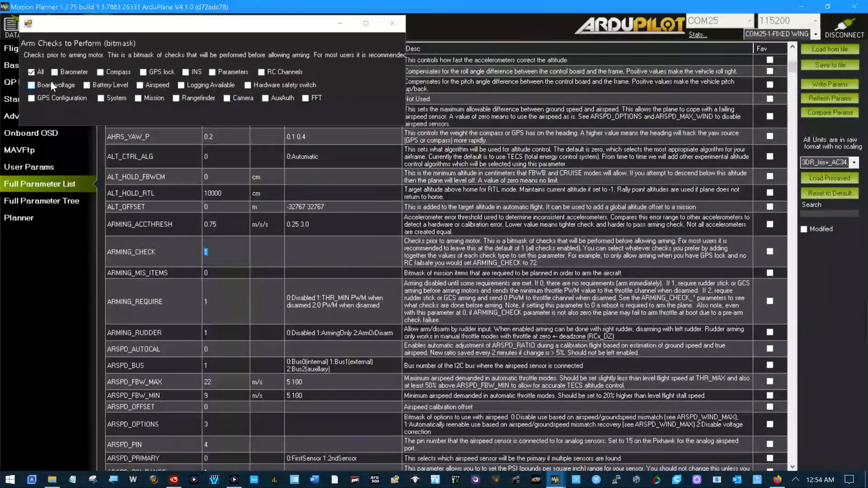
click(31, 71)
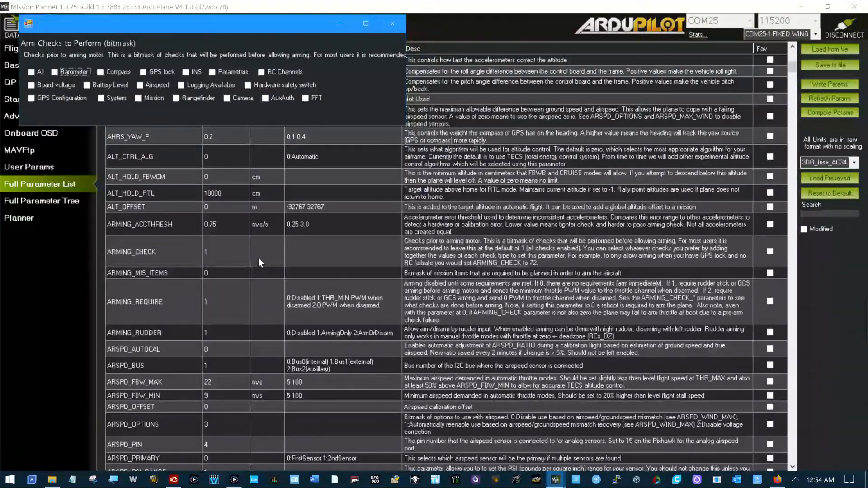
click(312, 250)
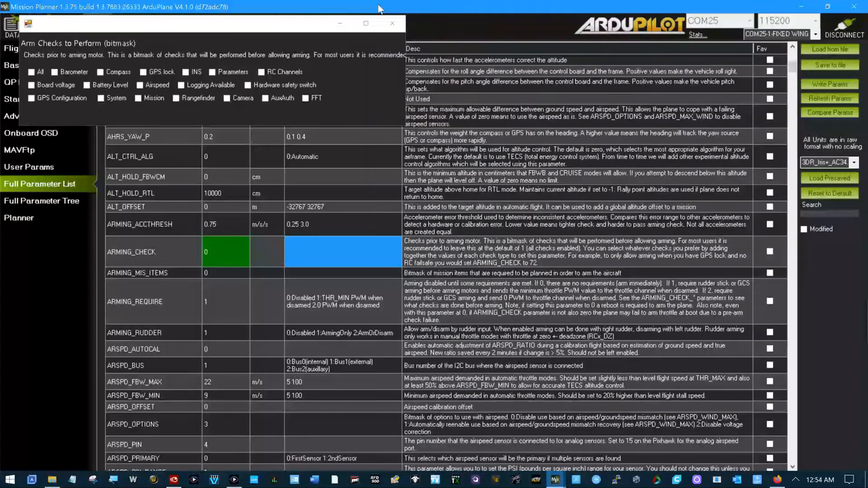
click(392, 23)
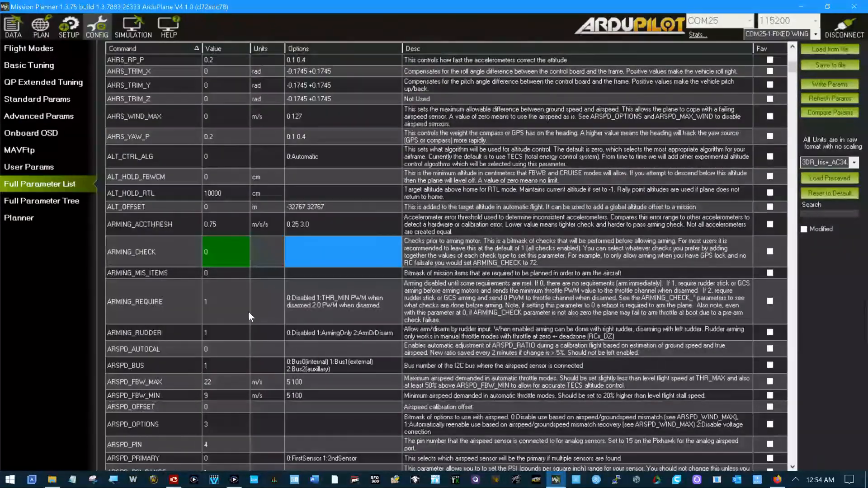
Step: Set the ARMING_REQUIRE parameter to 0 so that arming has no requirements
click(218, 304)
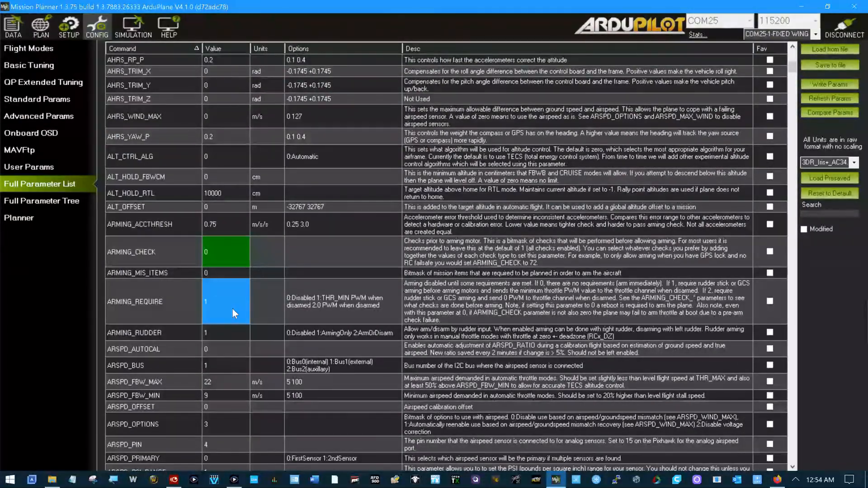
text(0)
key(Return)
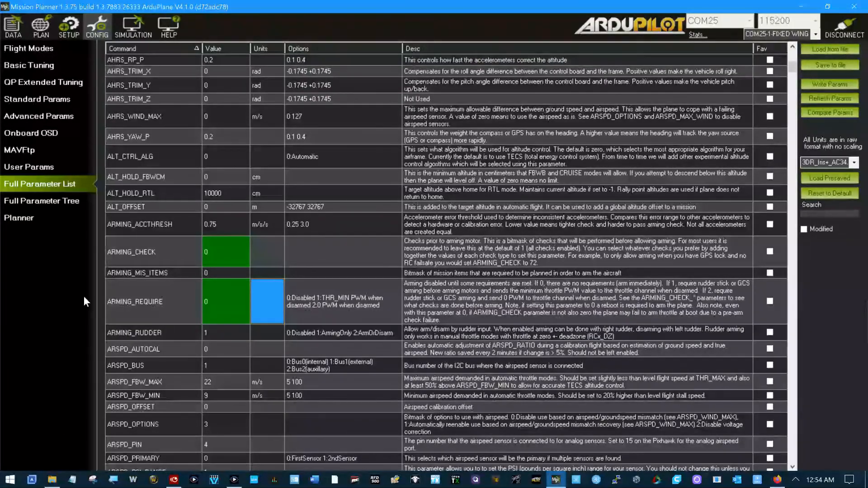
Step: Locate the INITIAL_MODE parameter in the full parameter list and check its boot mode value
scroll(169, 249, down, 15)
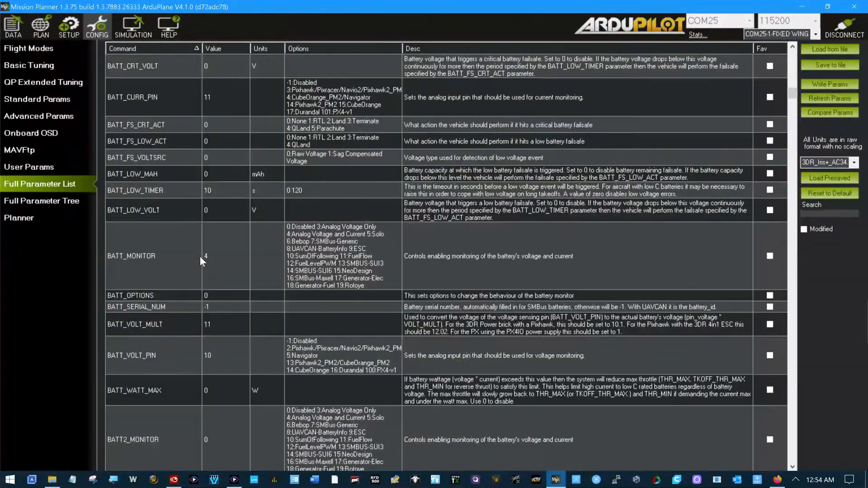
scroll(200, 256, down, 20)
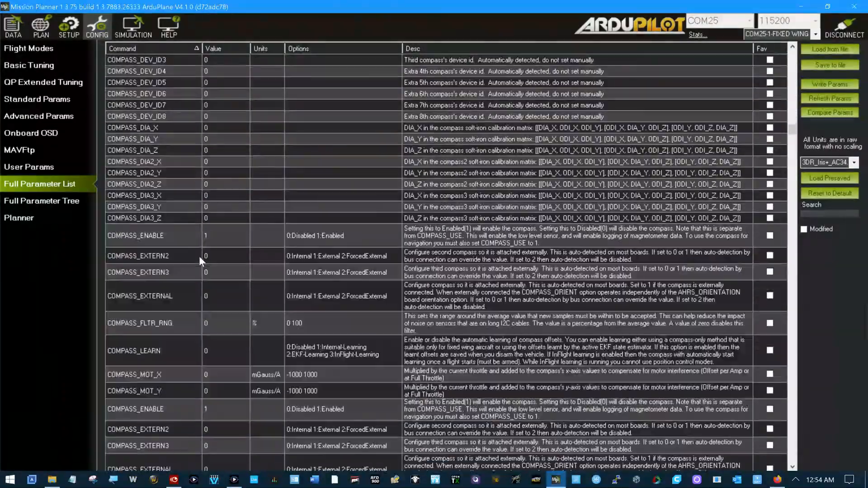
scroll(198, 256, down, 20)
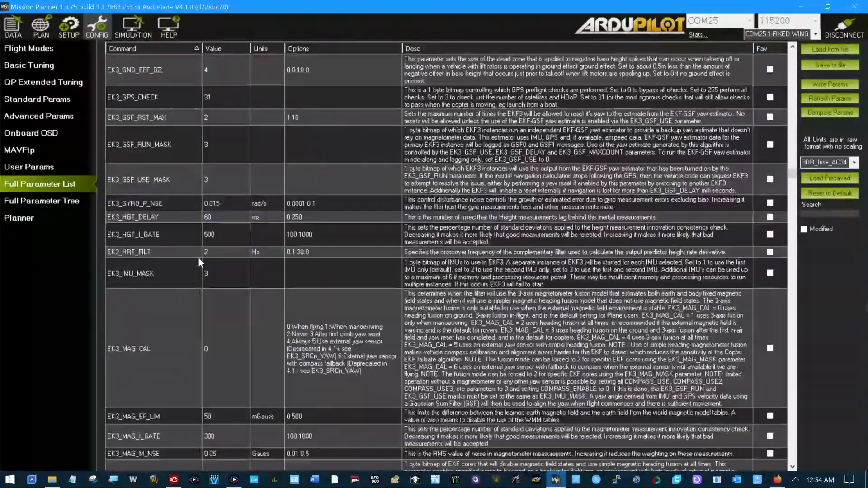
scroll(199, 262, down, 20)
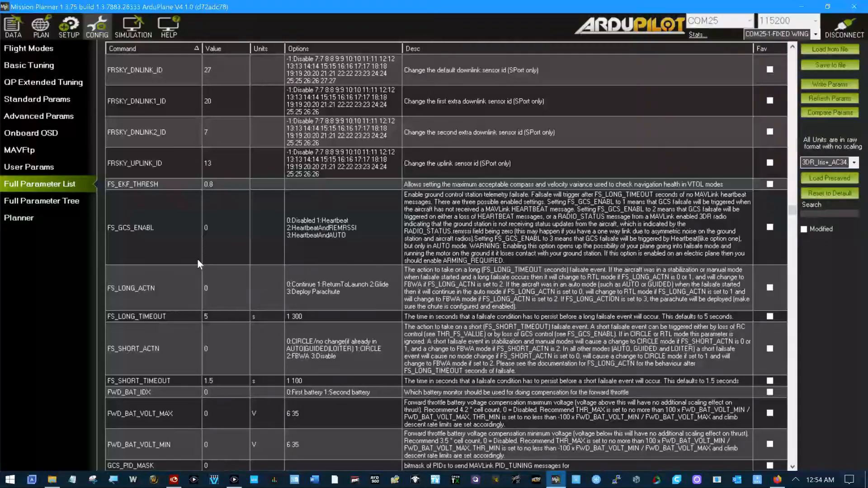
scroll(197, 258, down, 15)
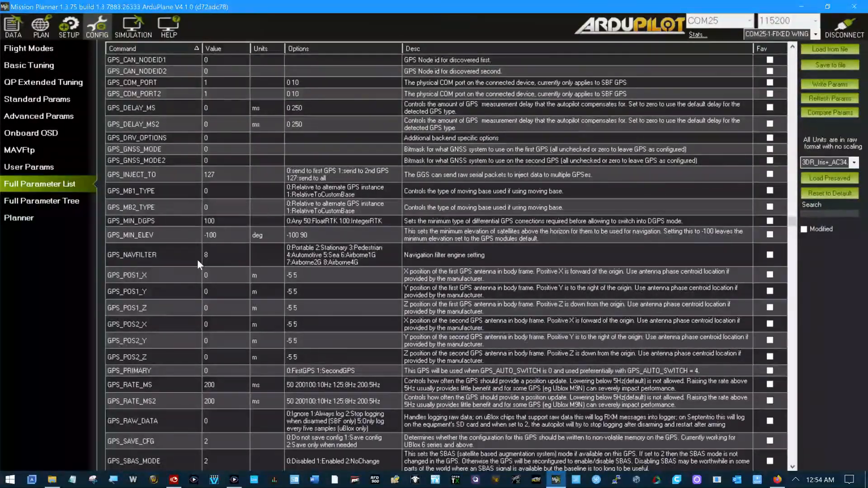
scroll(199, 260, down, 20)
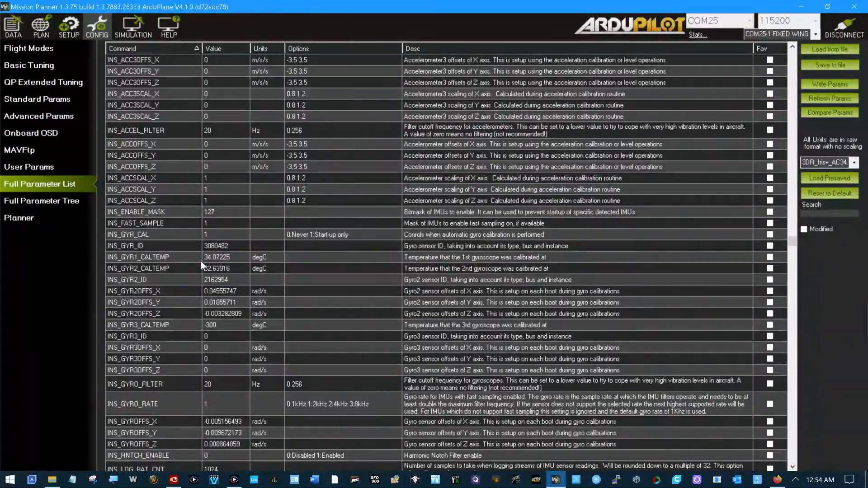
scroll(200, 262, up, 5)
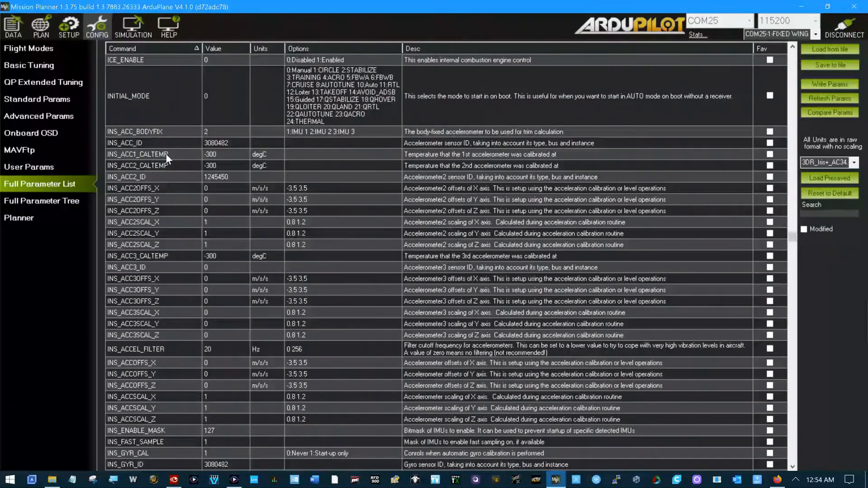
click(166, 95)
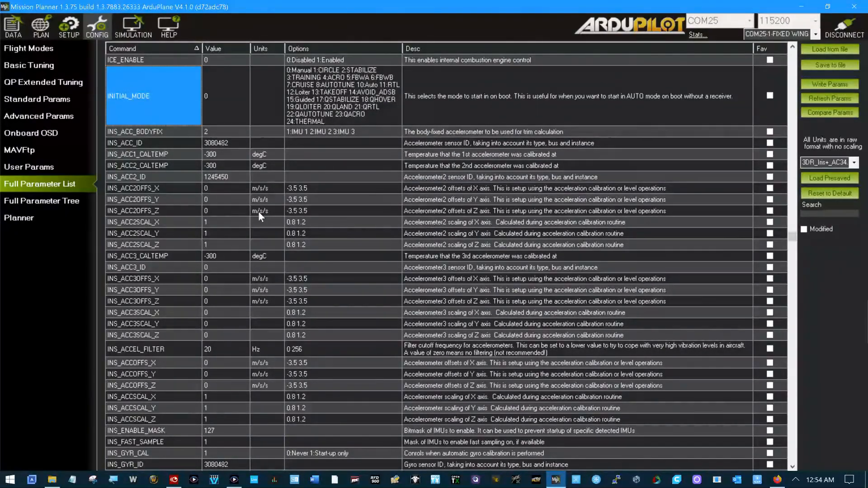
scroll(258, 212, up, 2)
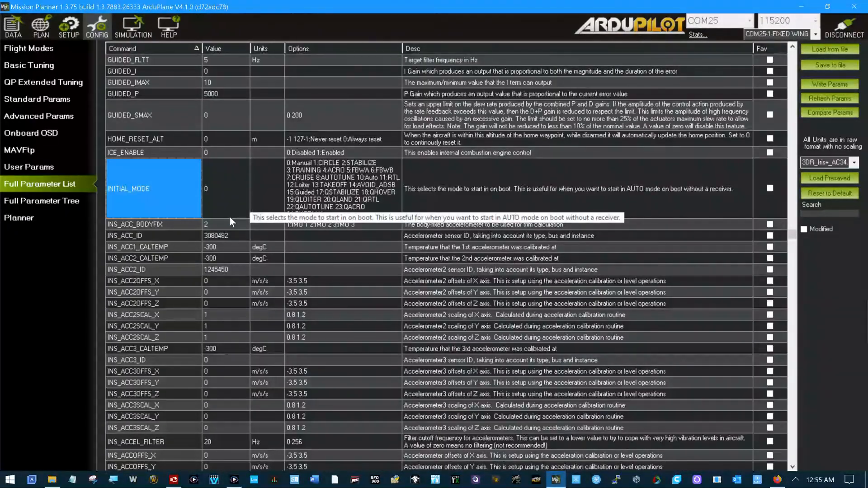
click(221, 199)
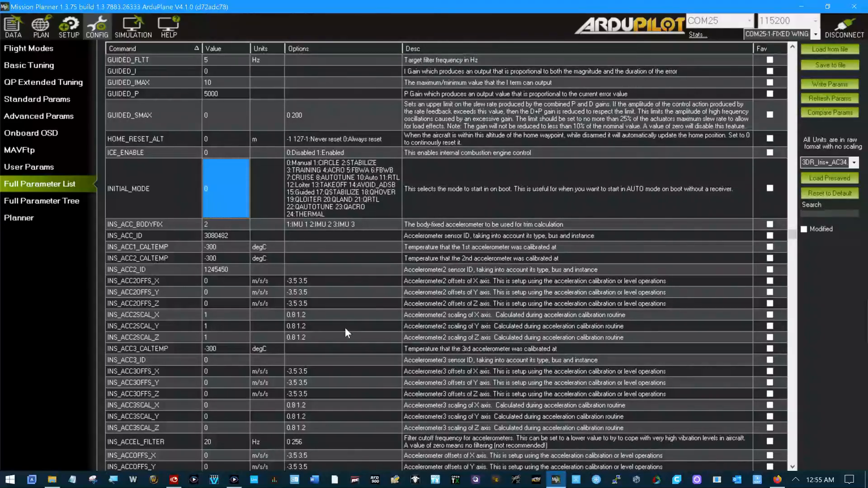
Step: Return to the ARMING_CHECK and ARMING_REQUIRE parameters and review their values and the reboot note
scroll(345, 328, up, 15)
scroll(343, 328, up, 15)
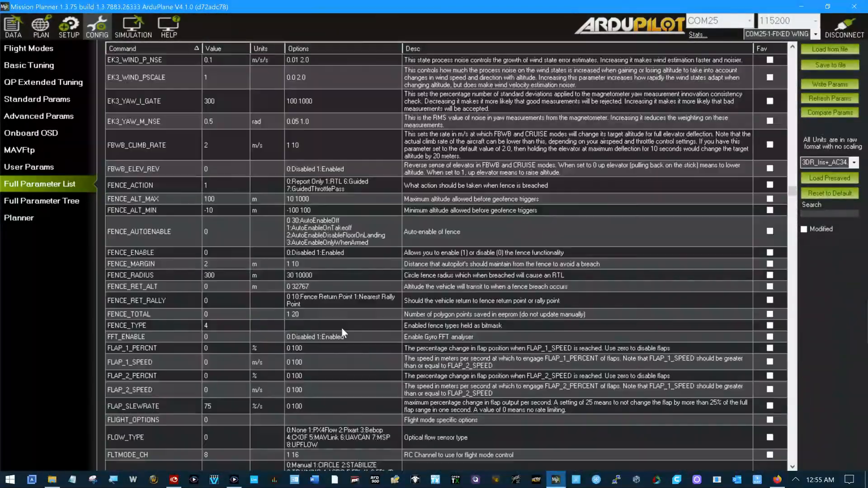
scroll(345, 323, up, 15)
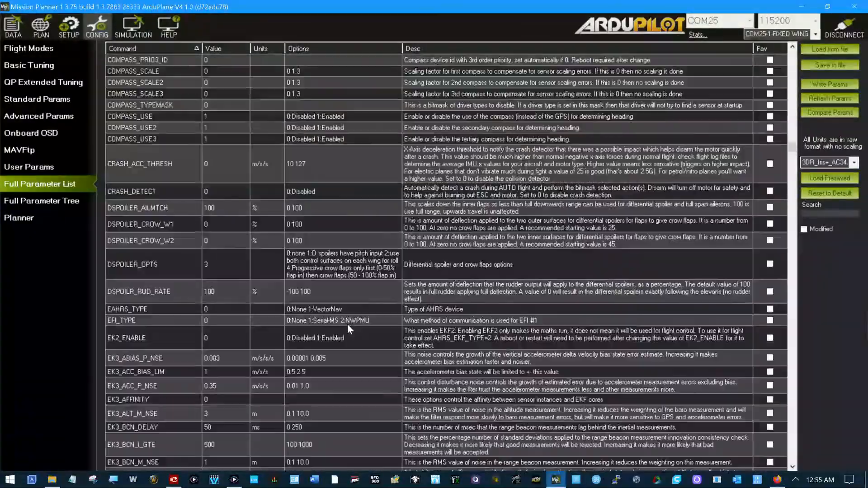
scroll(347, 324, up, 15)
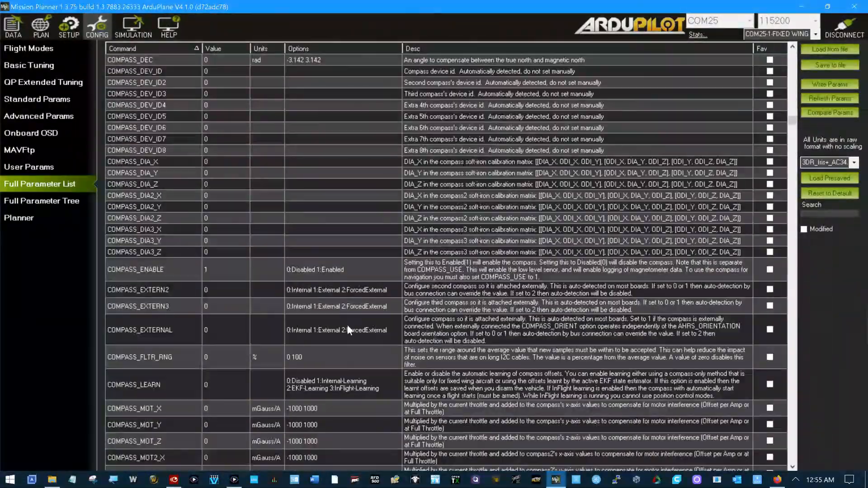
scroll(352, 322, up, 15)
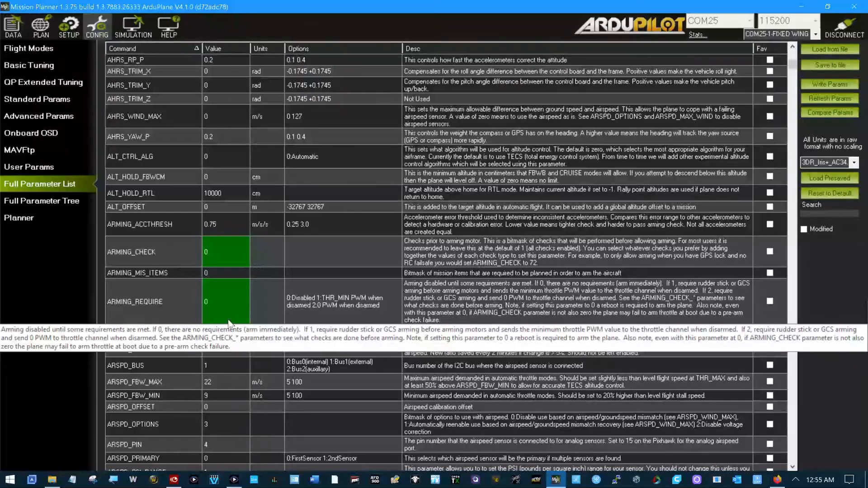
Step: Find the INITIAL_MODE parameter again and examine its value against the listed flight mode options
scroll(223, 288, down, 8)
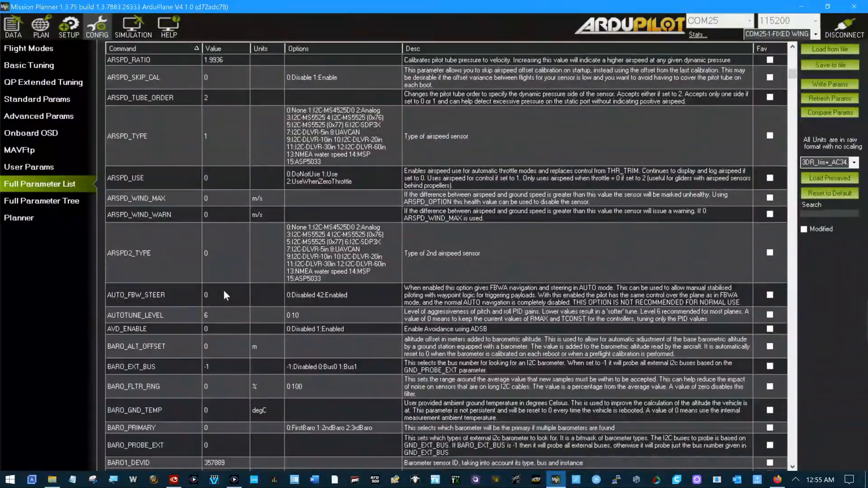
scroll(223, 294, down, 20)
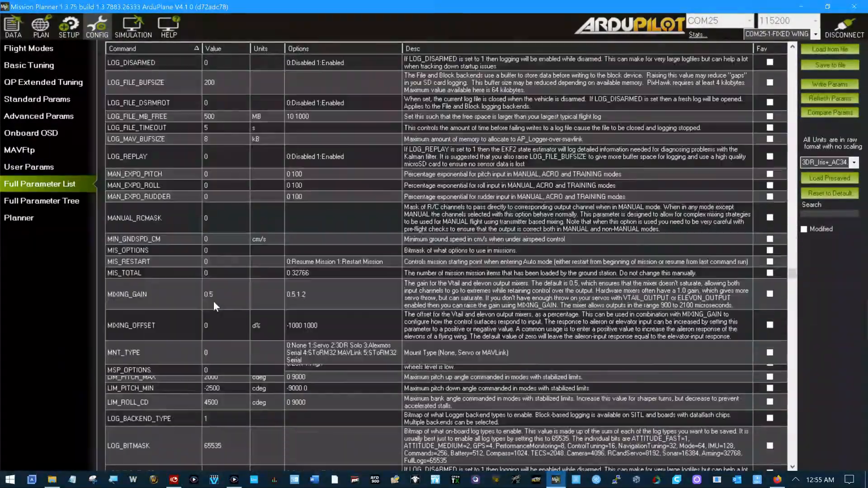
scroll(209, 306, up, 5)
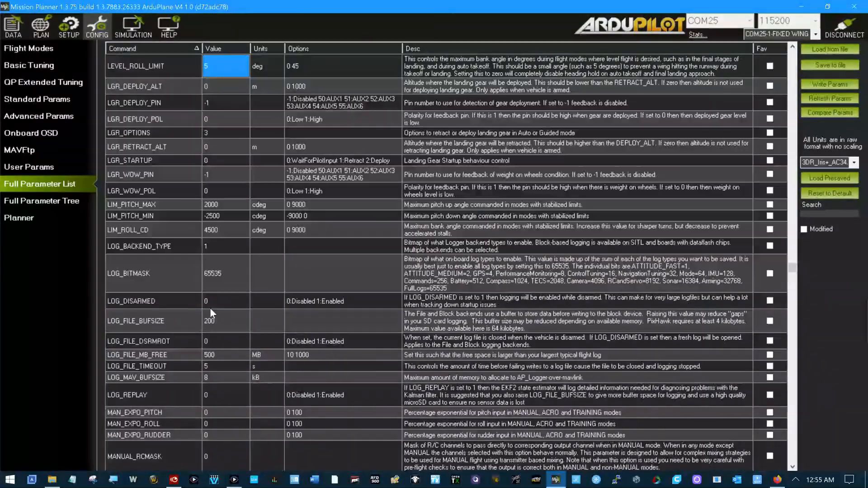
scroll(209, 307, up, 10)
scroll(230, 306, up, 15)
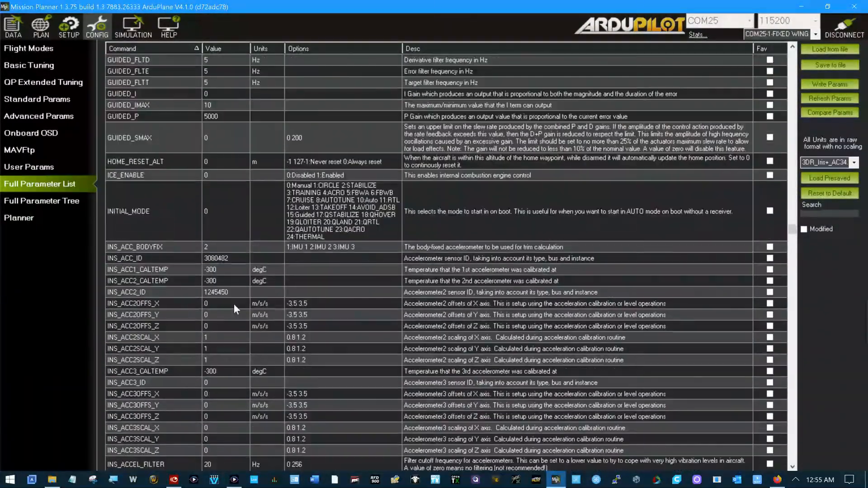
scroll(234, 304, down, 7)
scroll(235, 302, down, 15)
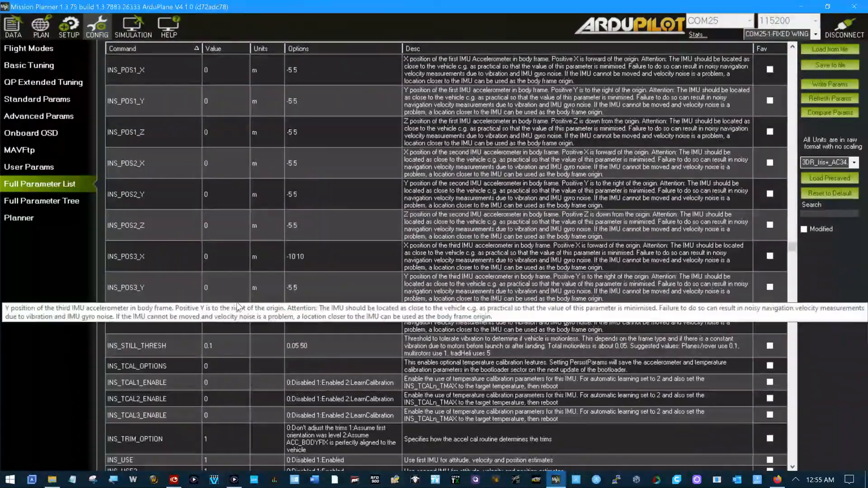
scroll(236, 301, up, 12)
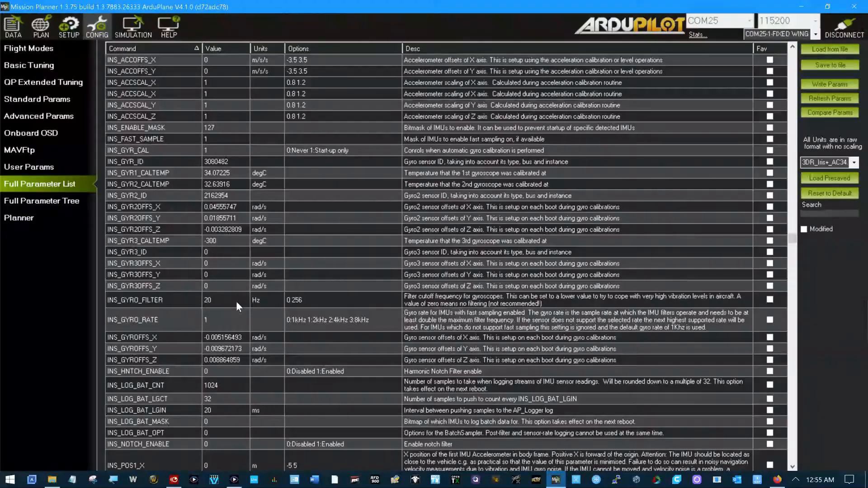
scroll(236, 301, up, 12)
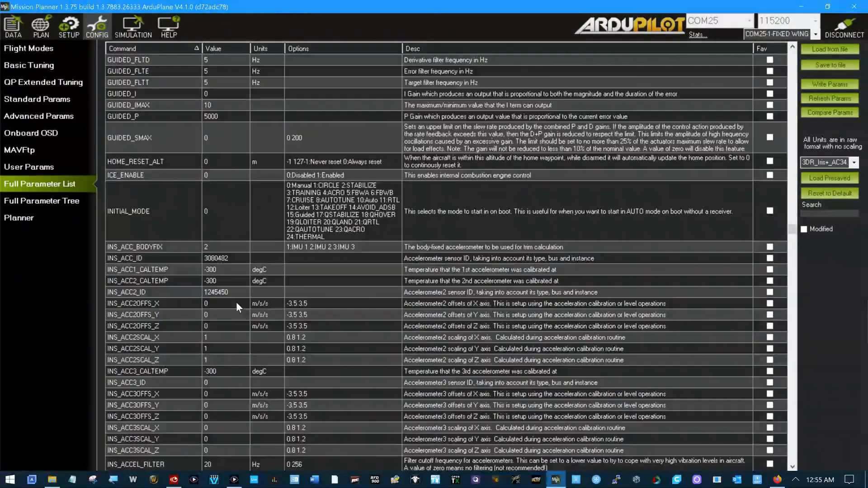
click(213, 205)
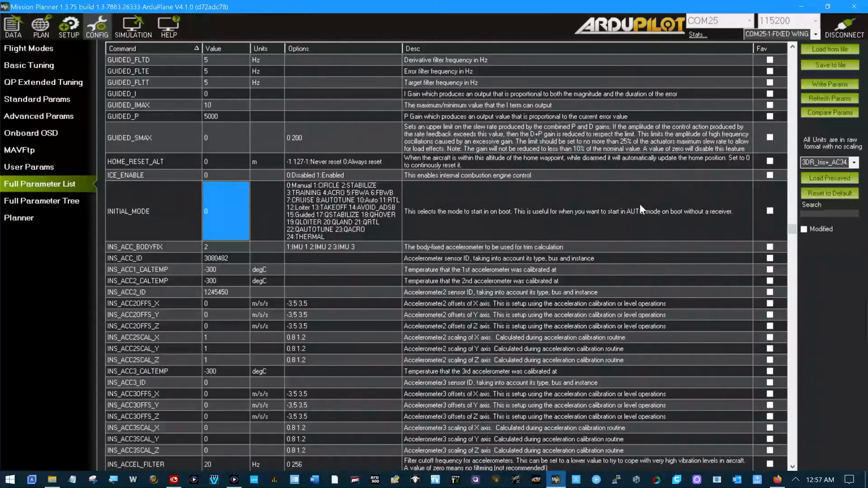
Step: Write the changed parameters to the flight controller and acknowledge the result
click(833, 83)
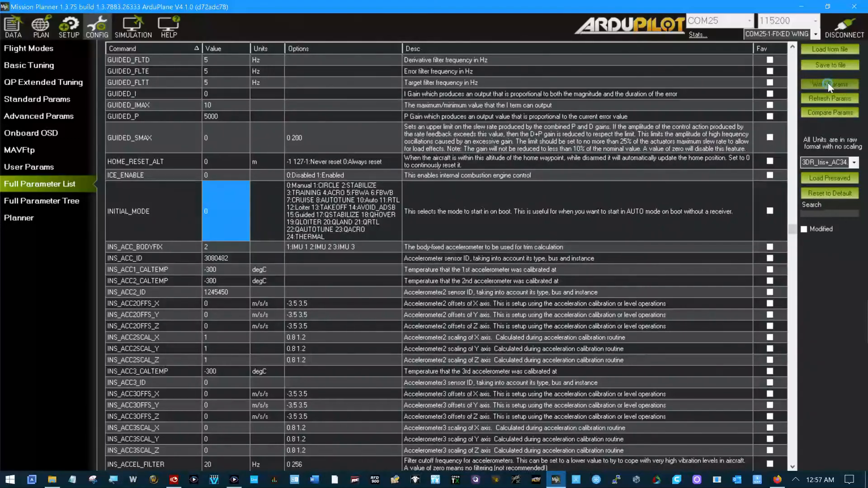
click(470, 252)
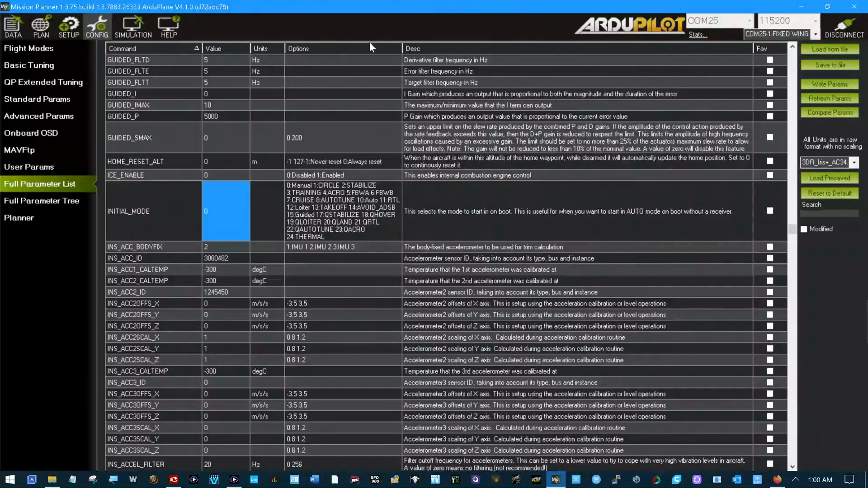
Step: Open the Radio Calibration page in the mandatory hardware setup
click(69, 25)
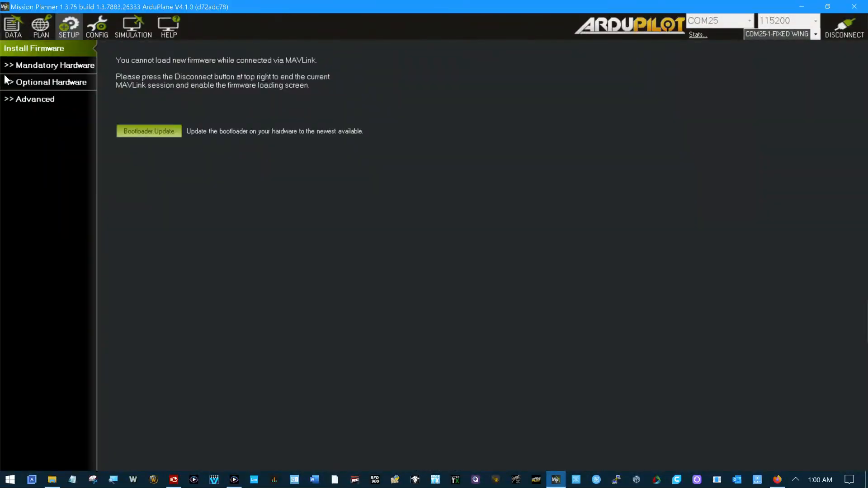
click(8, 65)
click(72, 113)
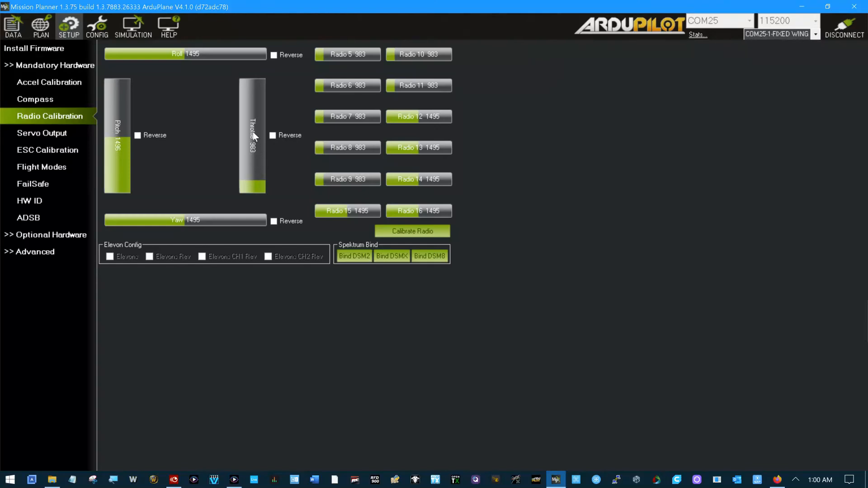
Step: Run the radio calibration: acknowledge the safety notices, record the channel ranges from the transmitter, and finish the calibration
click(383, 233)
click(411, 236)
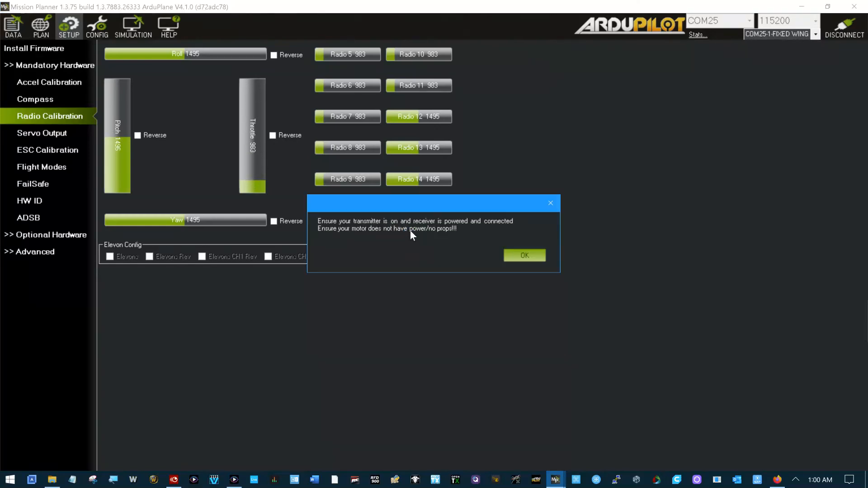
click(527, 255)
click(500, 255)
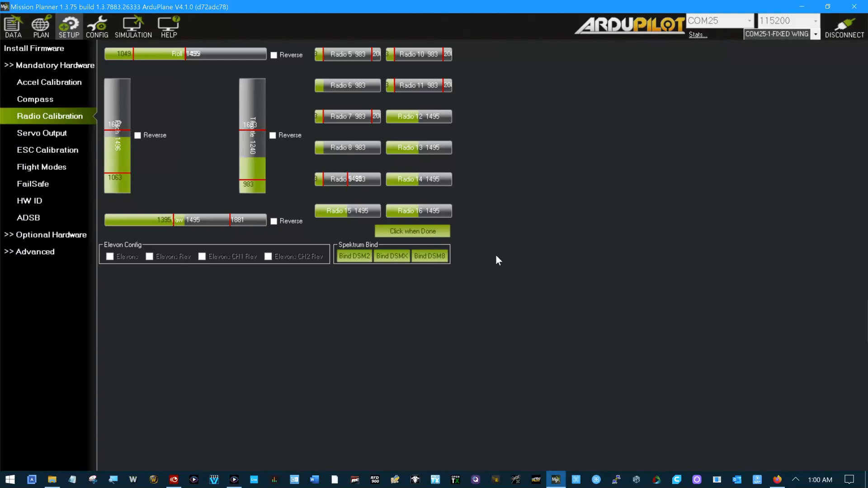
click(424, 231)
click(545, 251)
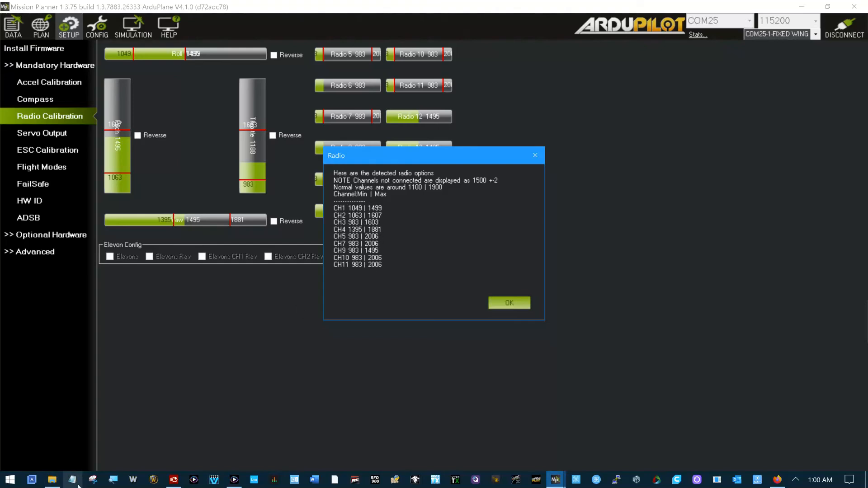
Step: Capture a rectangular snip of the detected radio options summary with Snipping Tool
click(92, 480)
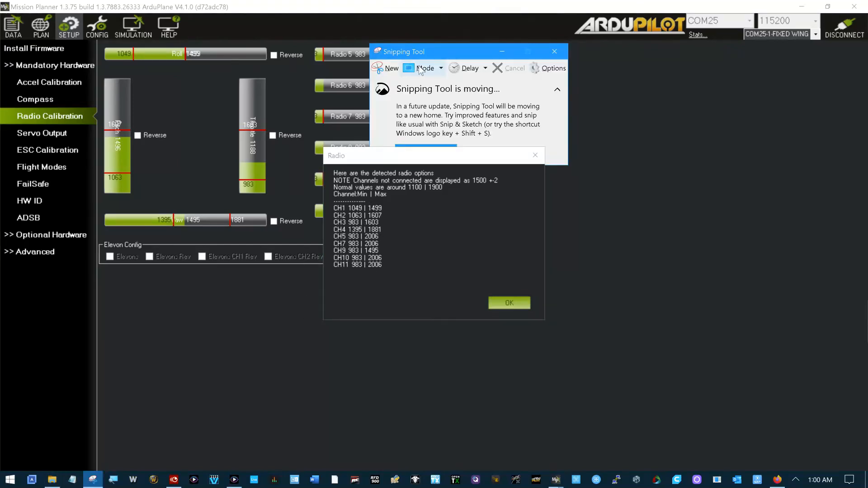
click(389, 66)
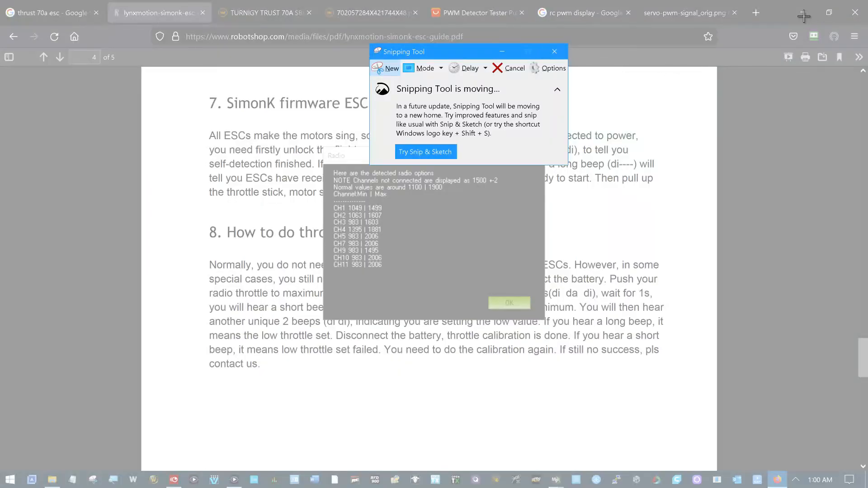
drag(803, 12, 804, 11)
drag(320, 159, 550, 322)
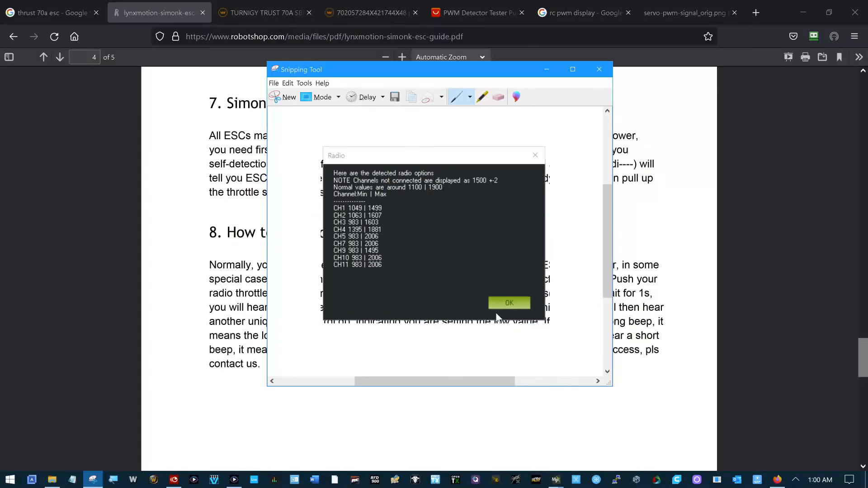
Step: Open the save dialog for the snip, dismiss the detected radio options summary, and cancel saving the snip
click(397, 98)
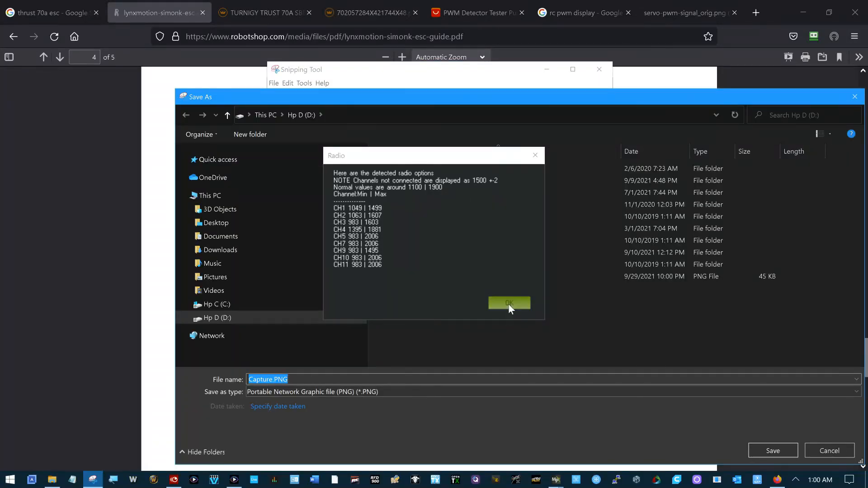
click(508, 303)
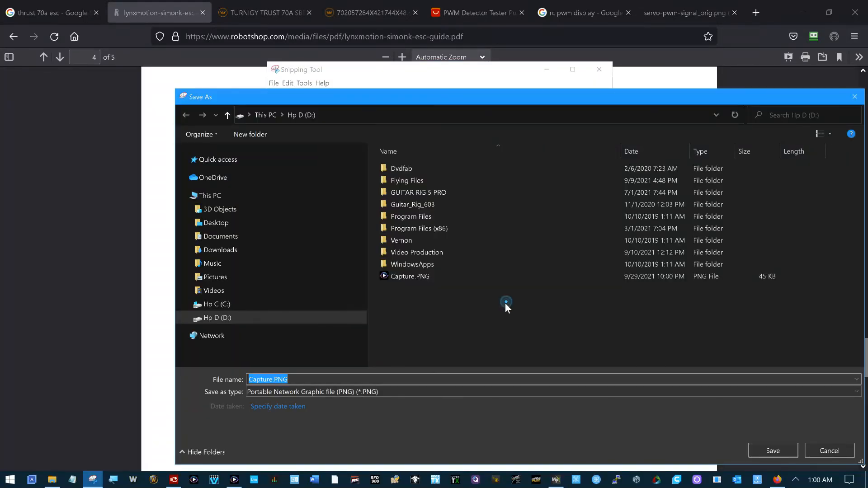
click(855, 97)
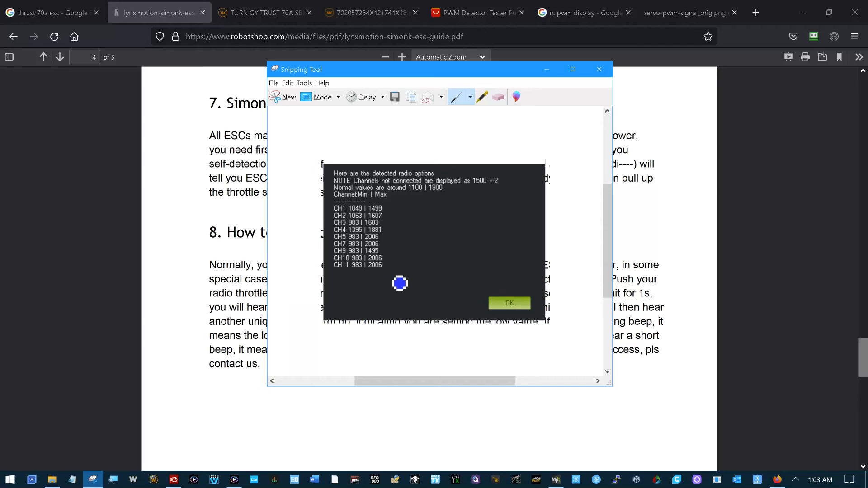
Step: Close Snipping Tool without saving the snip, then close the browser window with its ESC pages to return to Mission Planner
click(601, 69)
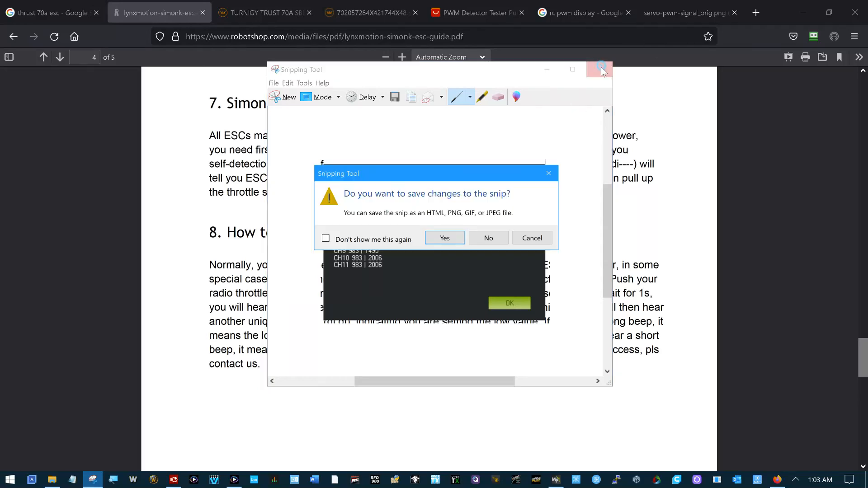
click(489, 238)
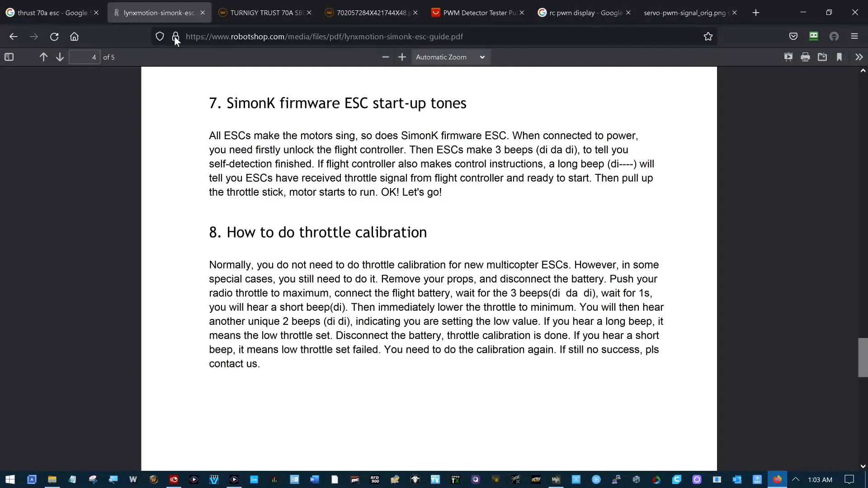
click(45, 12)
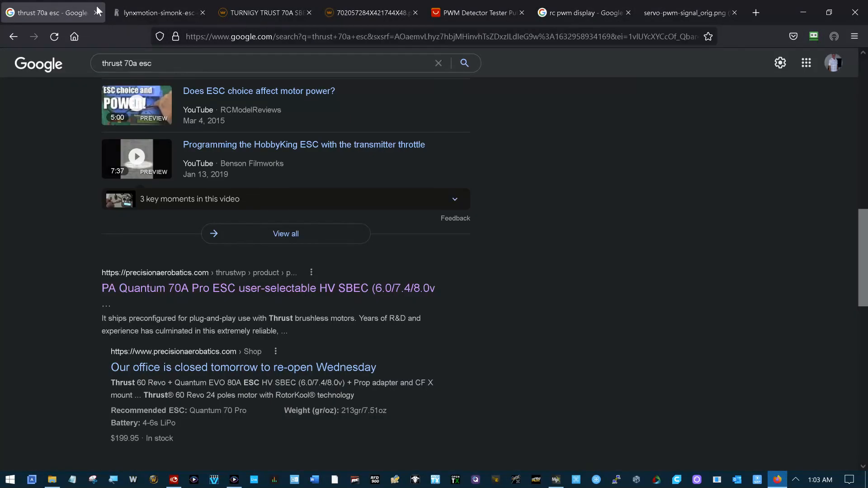
click(156, 10)
click(280, 14)
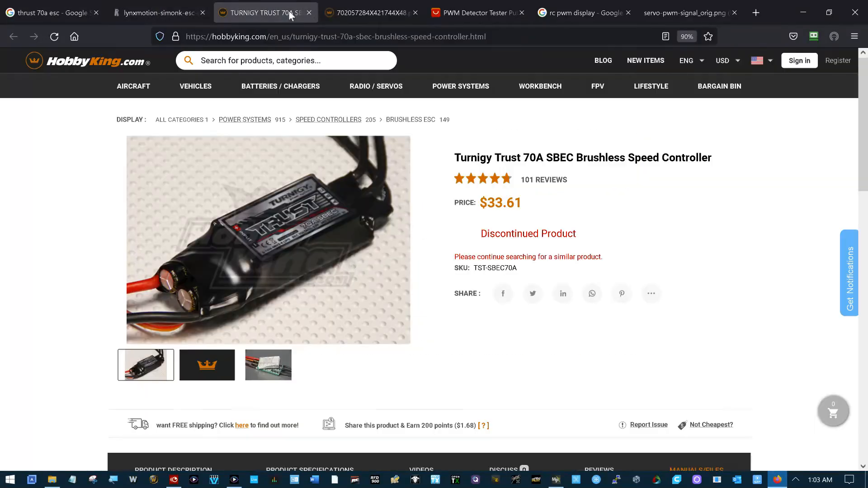
click(857, 12)
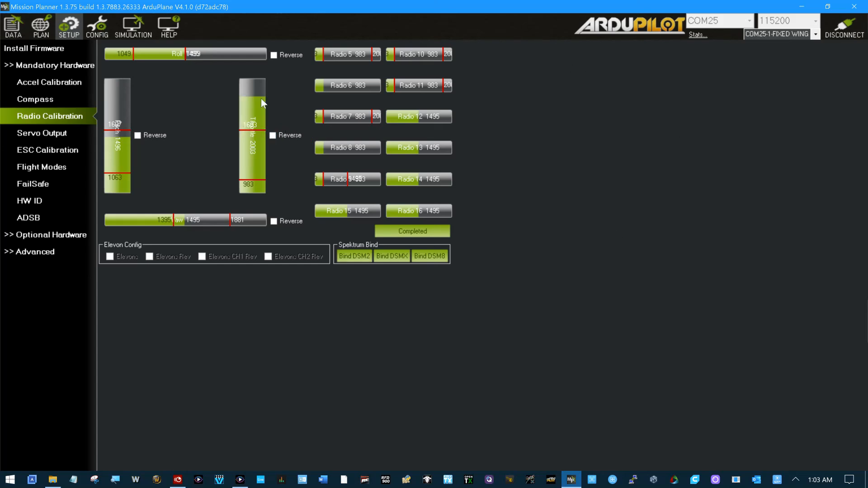
Step: Restart the radio calibration, acknowledge its notices, and record the throttle channel's full range from the transmitter
click(405, 233)
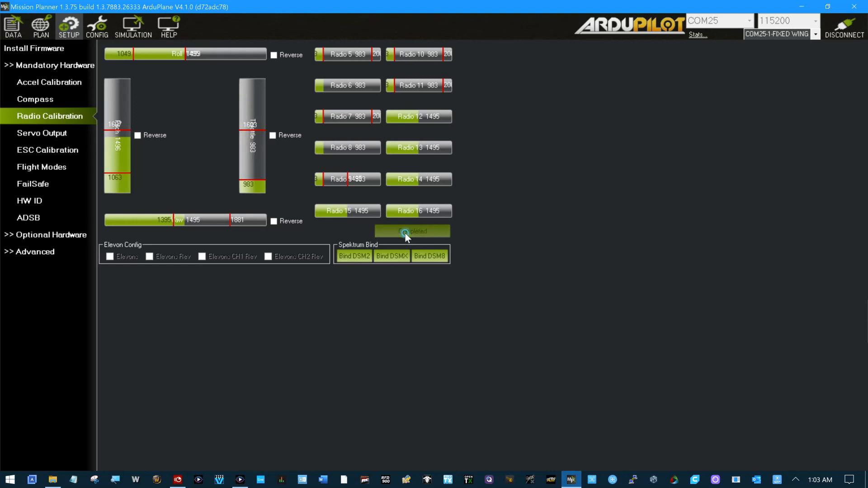
click(541, 253)
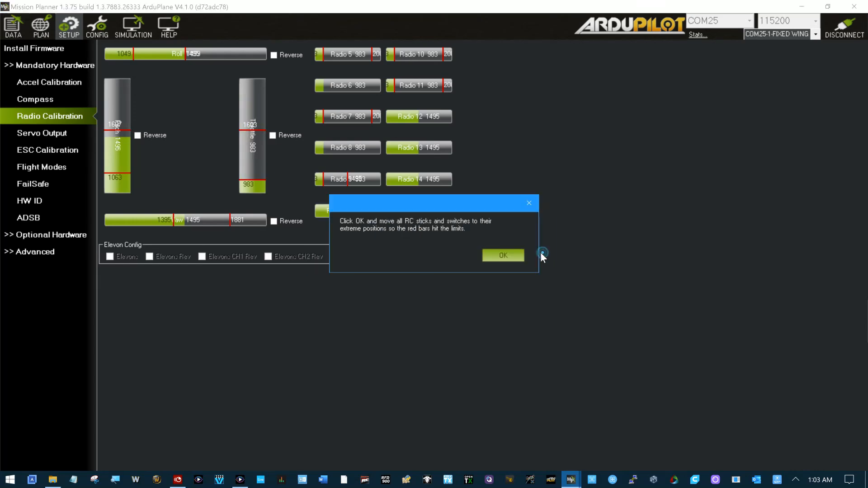
click(517, 254)
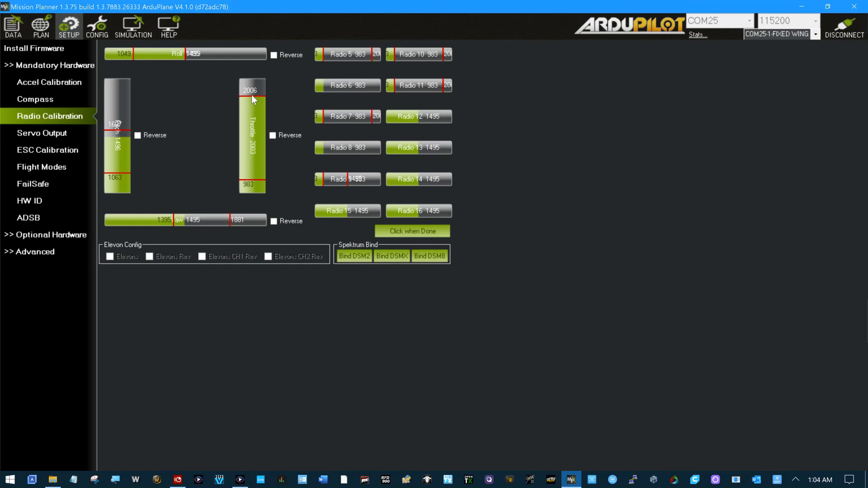